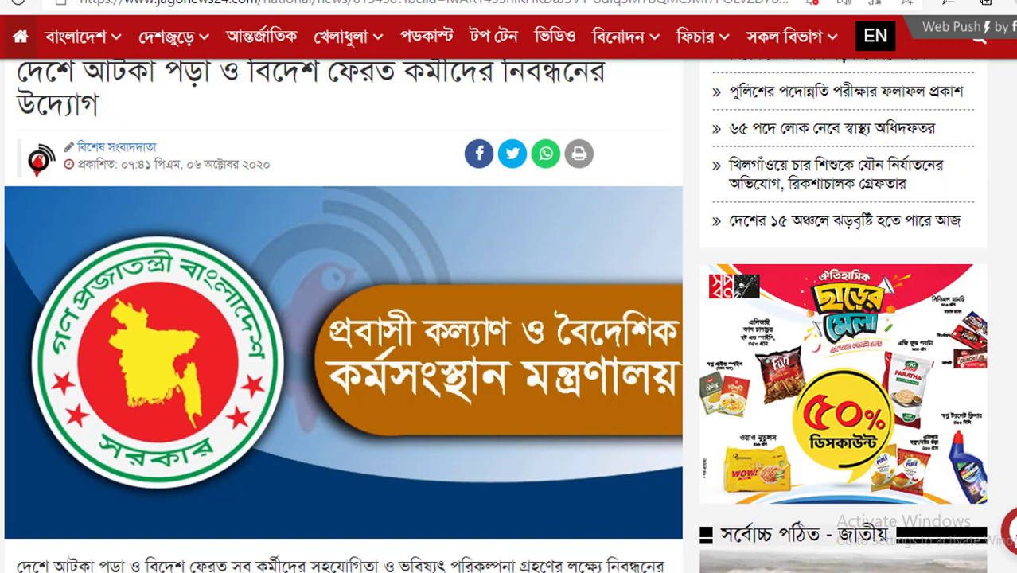
- Read the headline and opening paragraphs of the news article about registering stranded and returned migrant workers
scroll(510, 318, up, 2)
scroll(509, 319, down, 1)
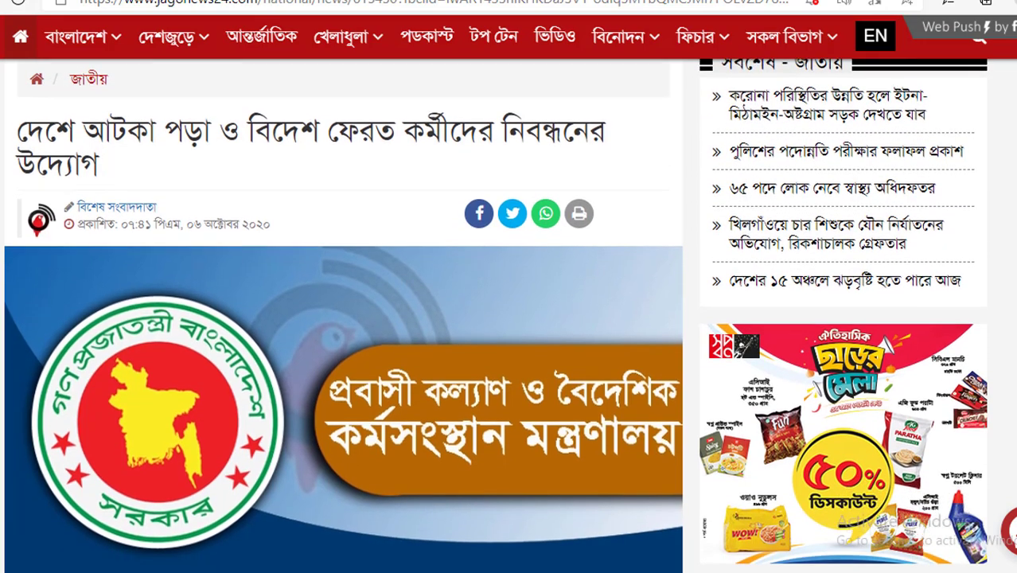
scroll(509, 318, down, 1)
scroll(509, 318, down, 2)
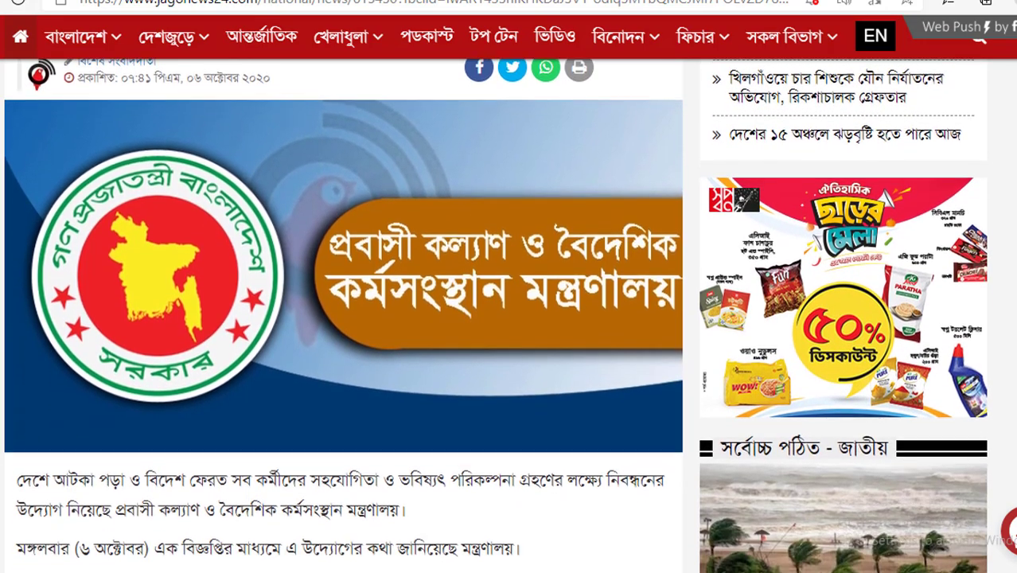
scroll(510, 318, up, 1)
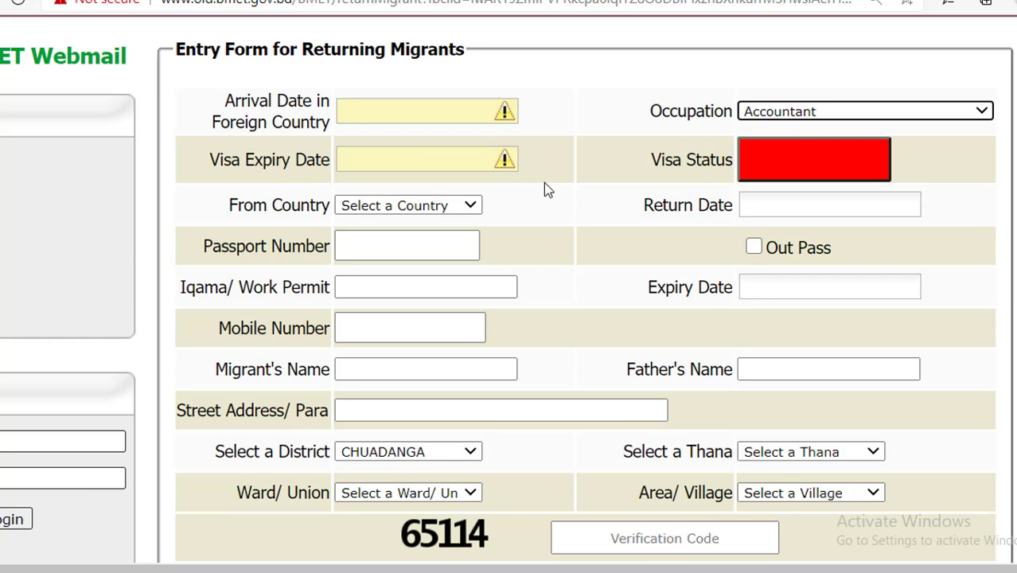
- Examine the date pickers of the Arrival Date in Foreign Country and Visa Expiry Date fields on the returning migrants form
click(577, 158)
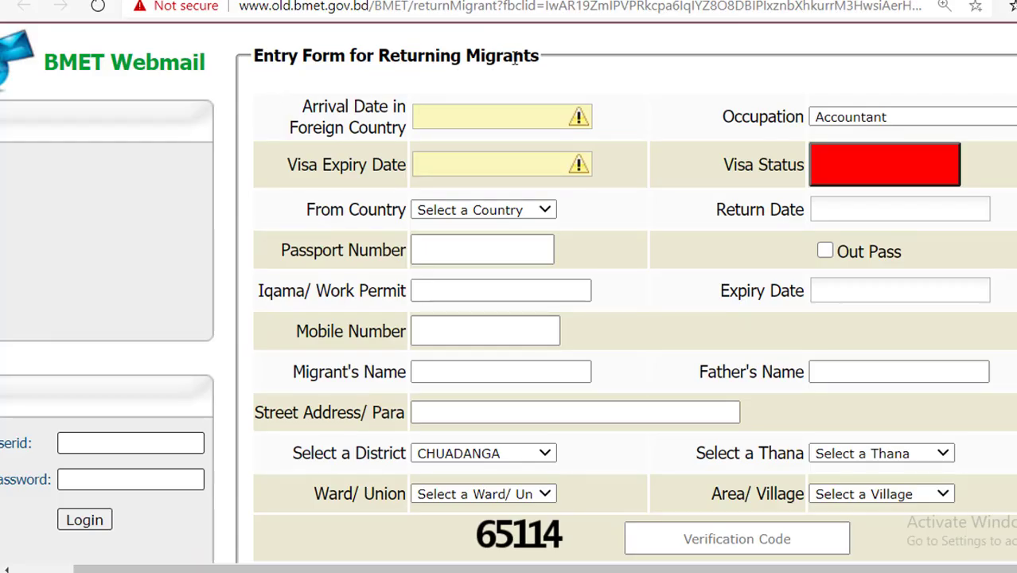
click(427, 117)
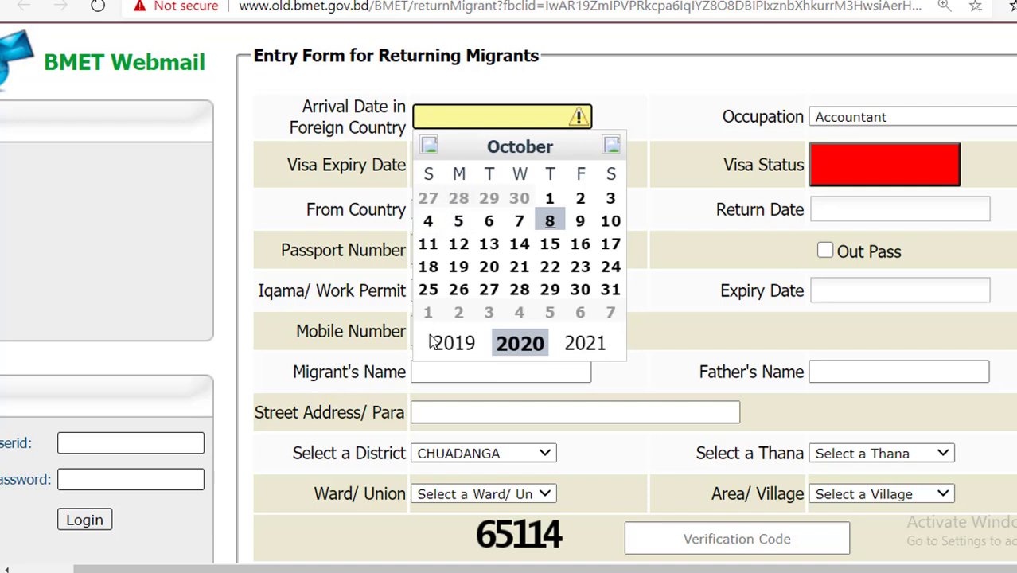
click(554, 96)
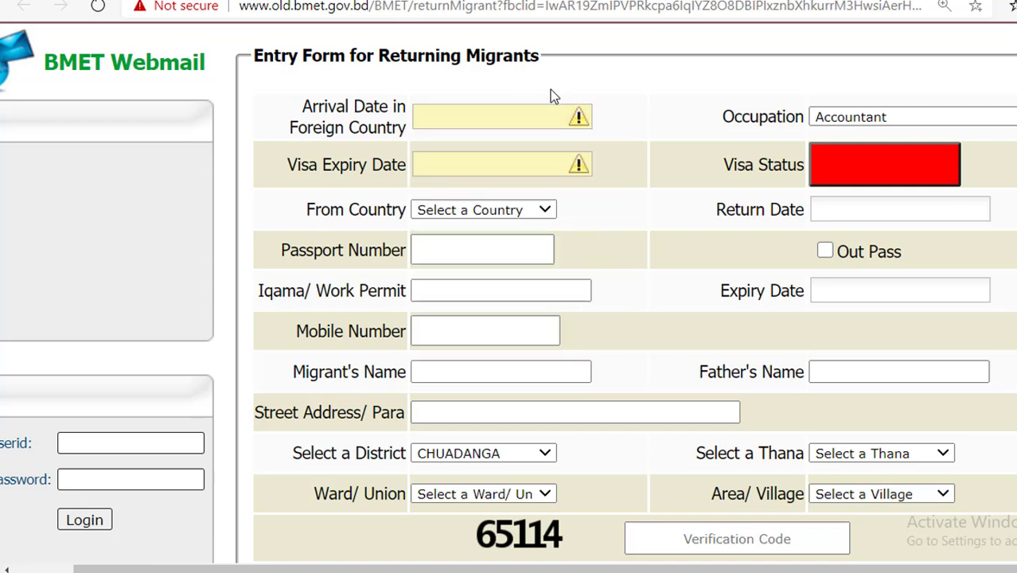
click(440, 165)
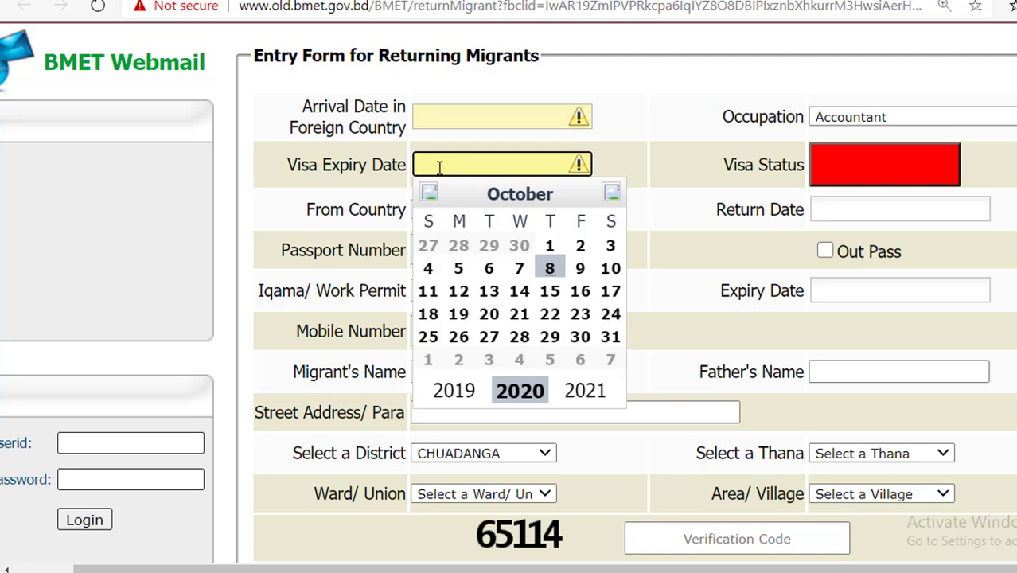
scroll(493, 183, down, 2)
scroll(545, 191, down, 2)
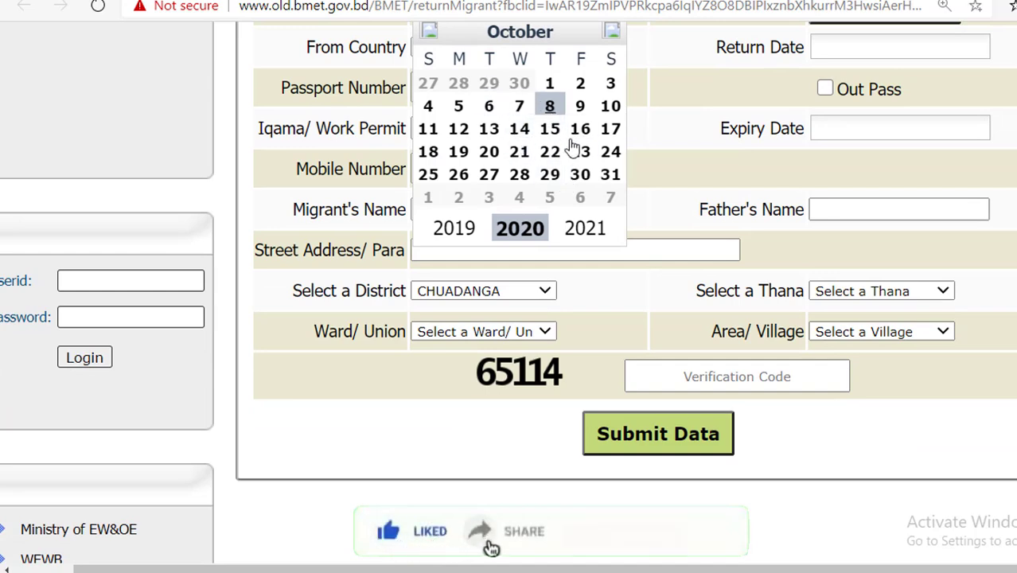
scroll(652, 147, up, 4)
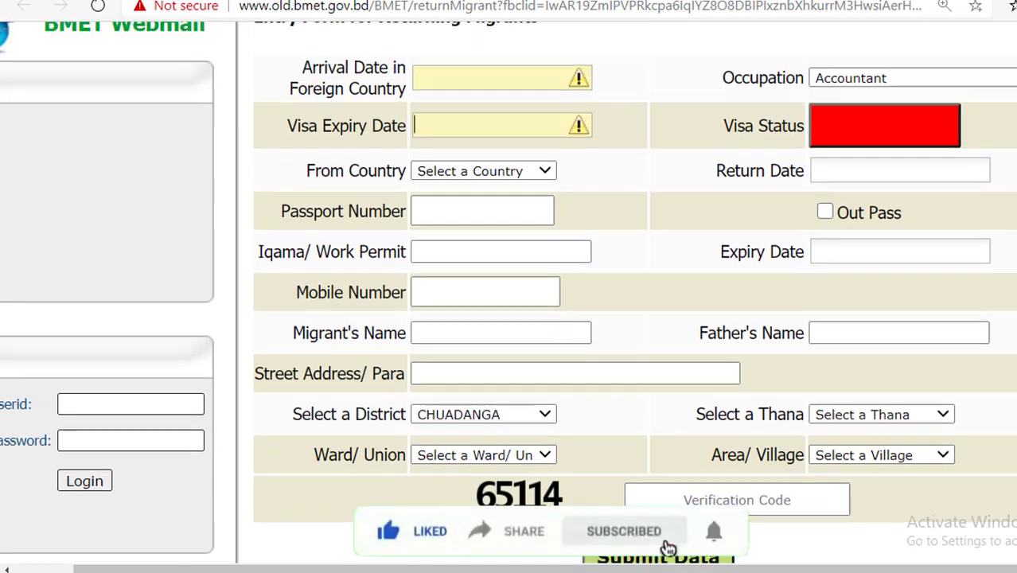
click(479, 166)
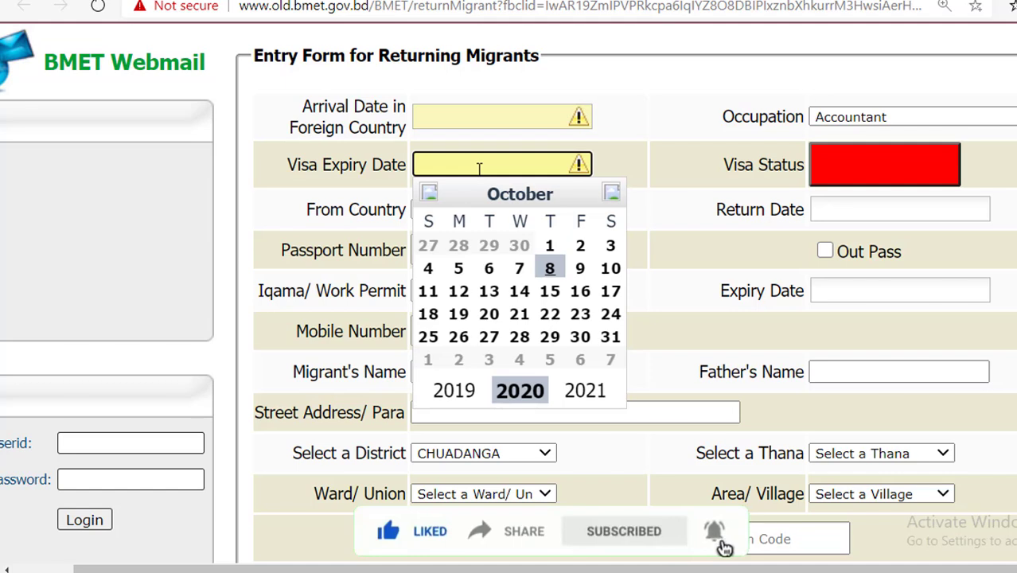
click(347, 209)
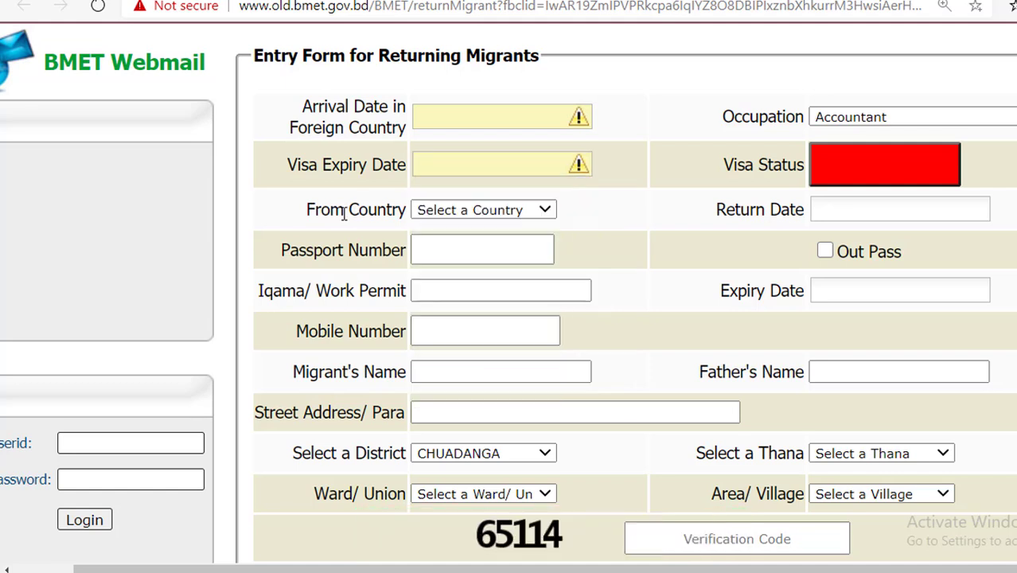
- Look through the From Country choices down to the end of the list and close it without choosing one
scroll(348, 213, down, 1)
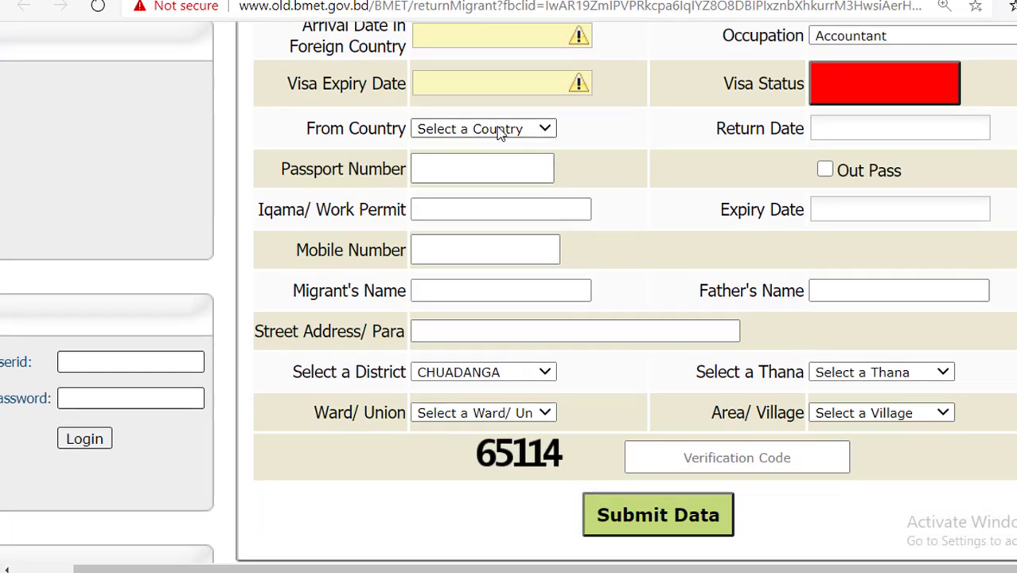
click(497, 129)
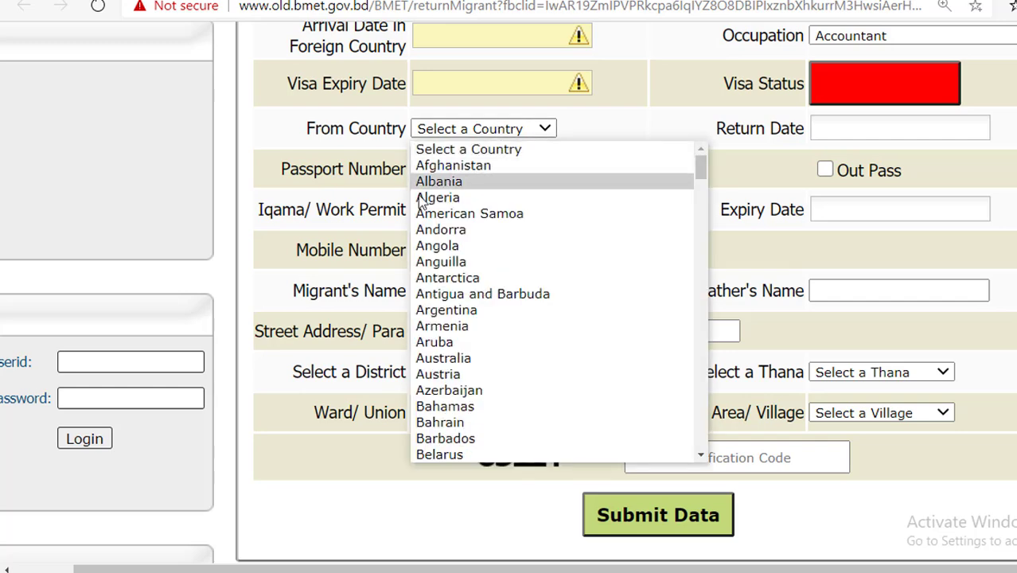
drag(700, 167, 714, 458)
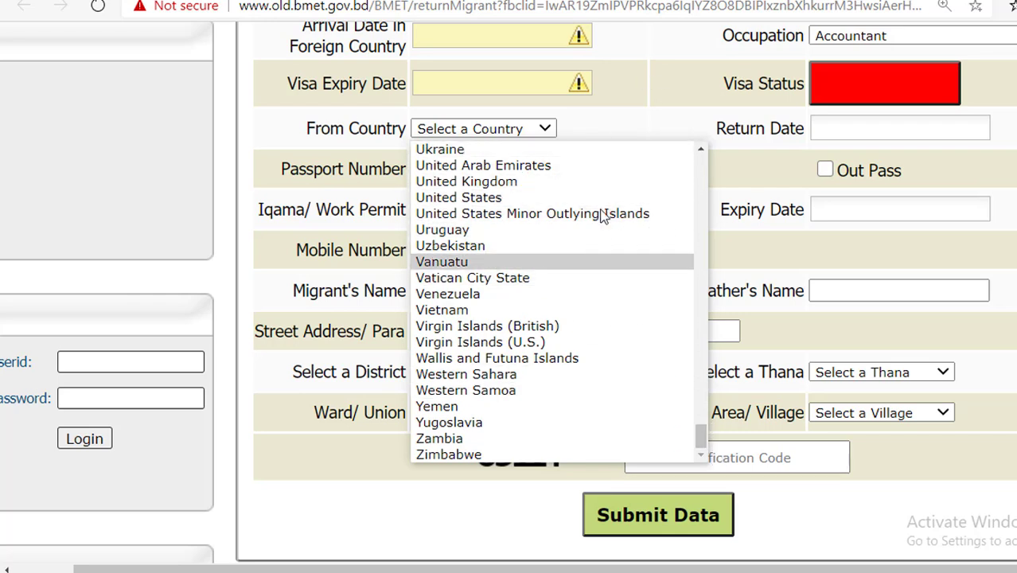
click(653, 113)
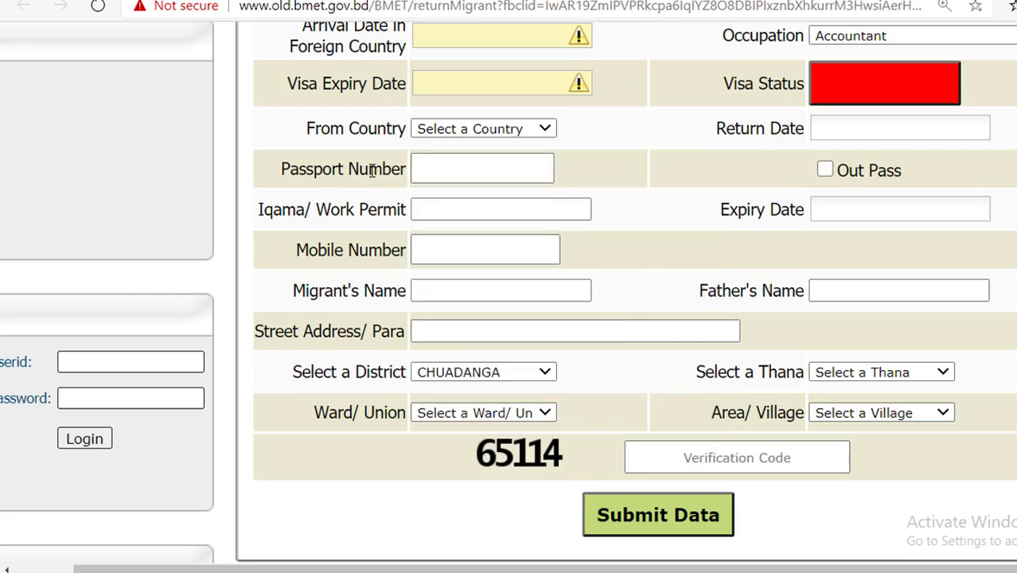
- Review the Passport Number, Iqama/Work Permit, Mobile Number, Migrant's Name and Street Address/Para fields without filling them in
click(437, 174)
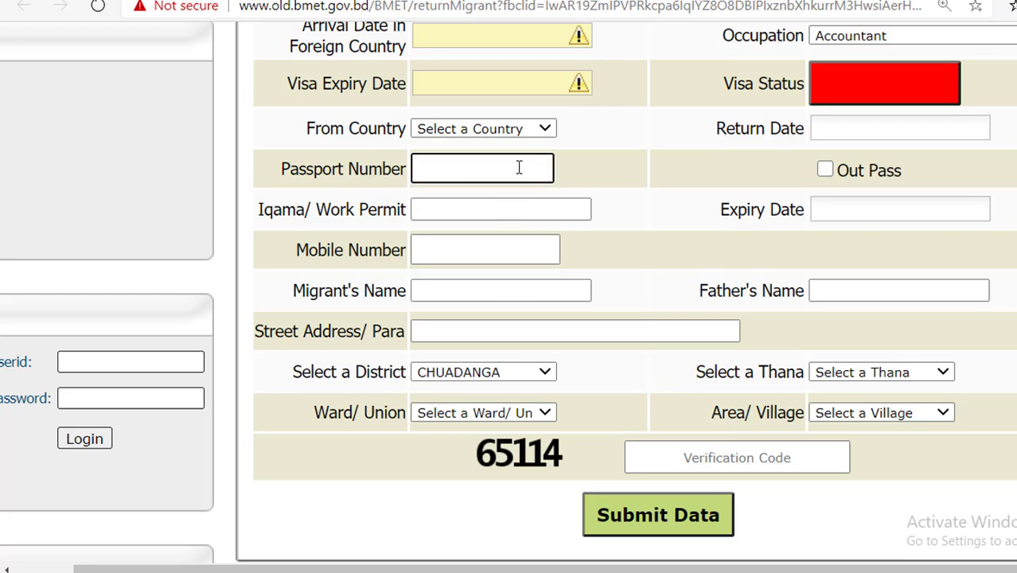
scroll(510, 287, up, 2)
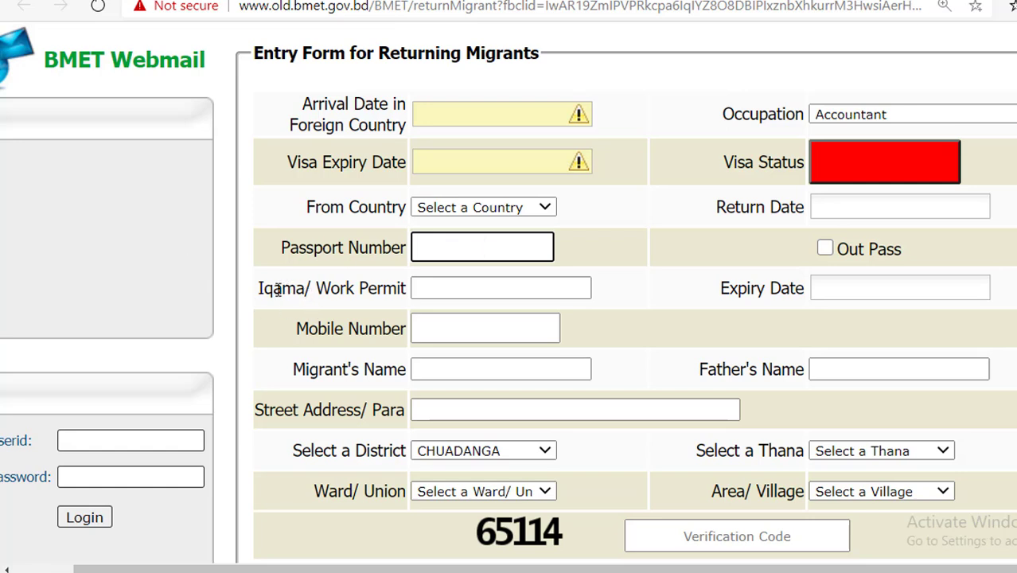
drag(273, 289, 416, 286)
click(442, 288)
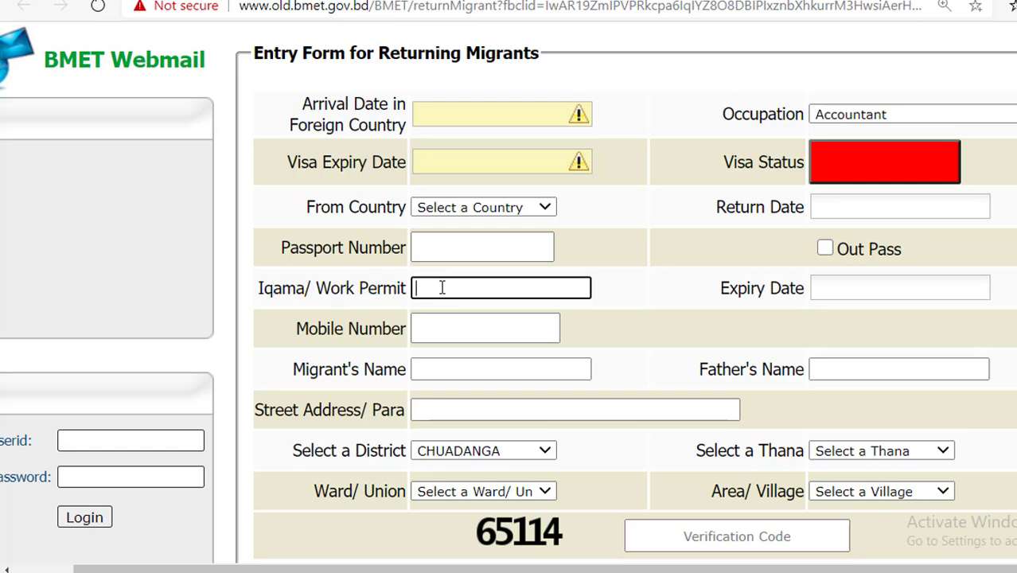
drag(296, 332, 409, 336)
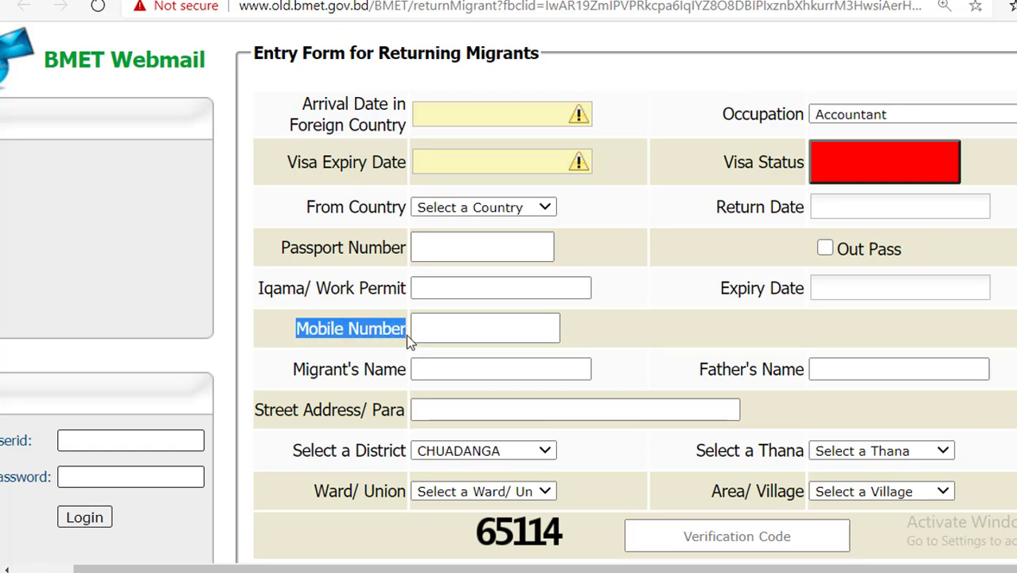
click(446, 330)
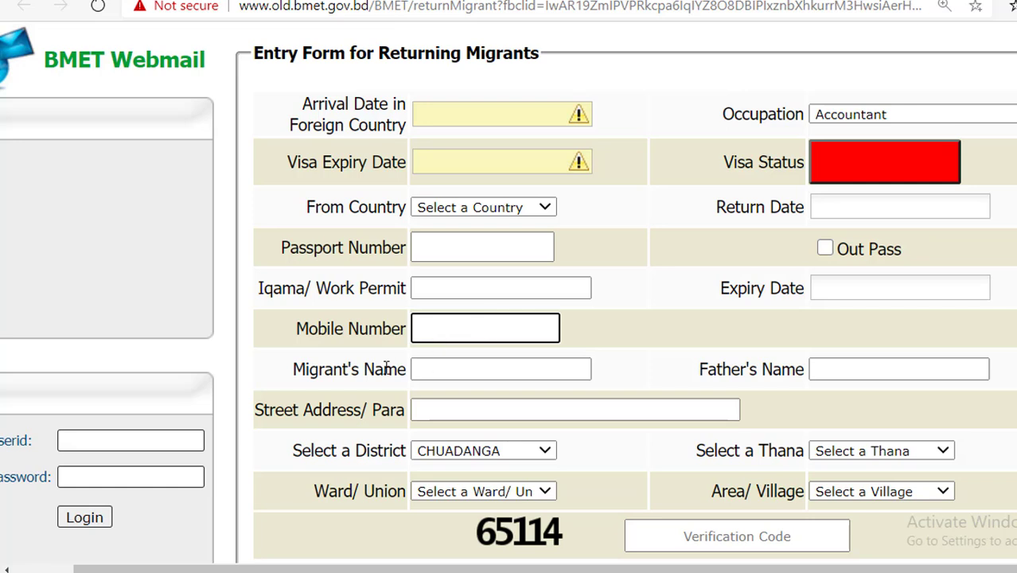
drag(291, 371, 395, 369)
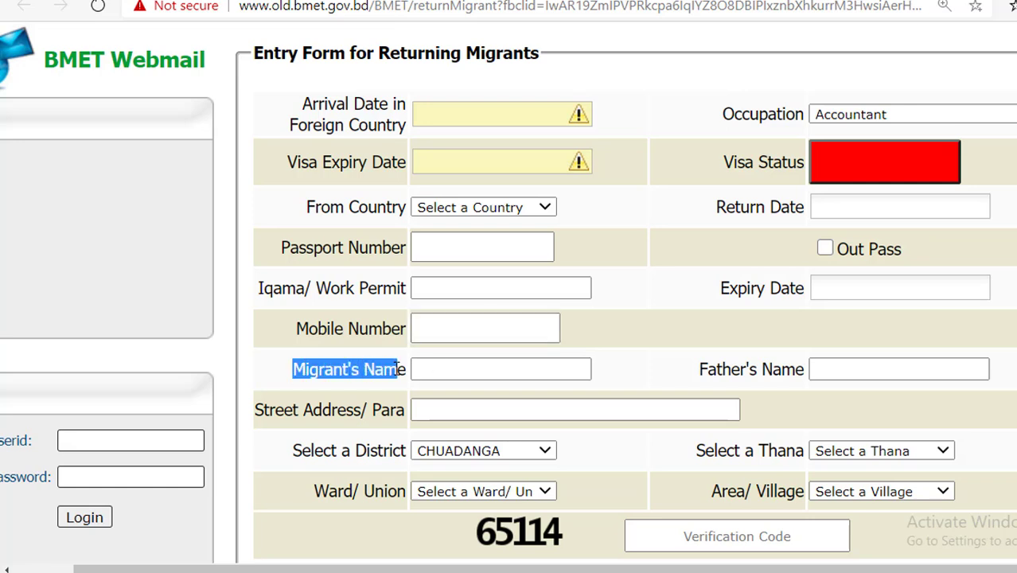
drag(256, 412, 412, 422)
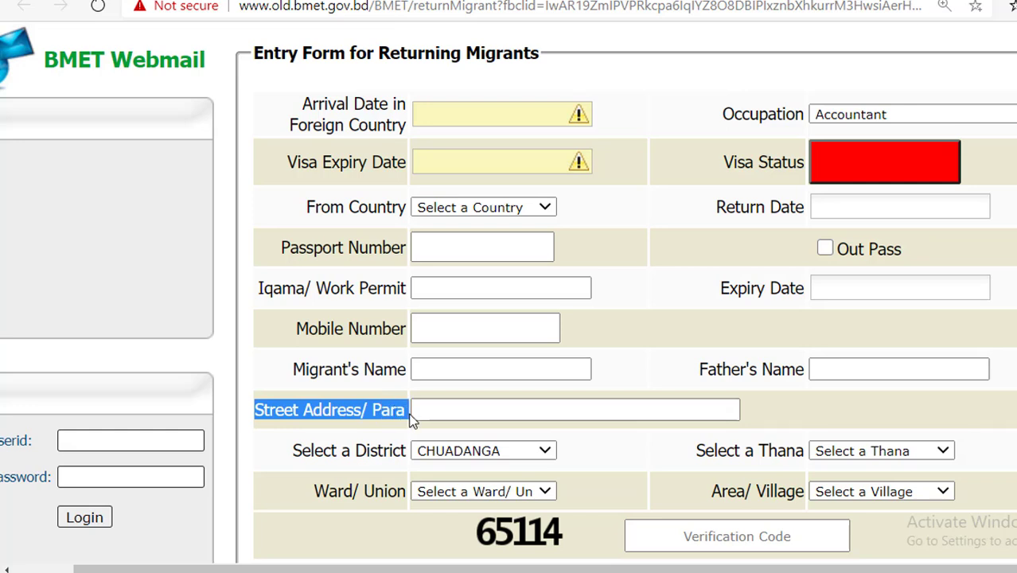
click(450, 409)
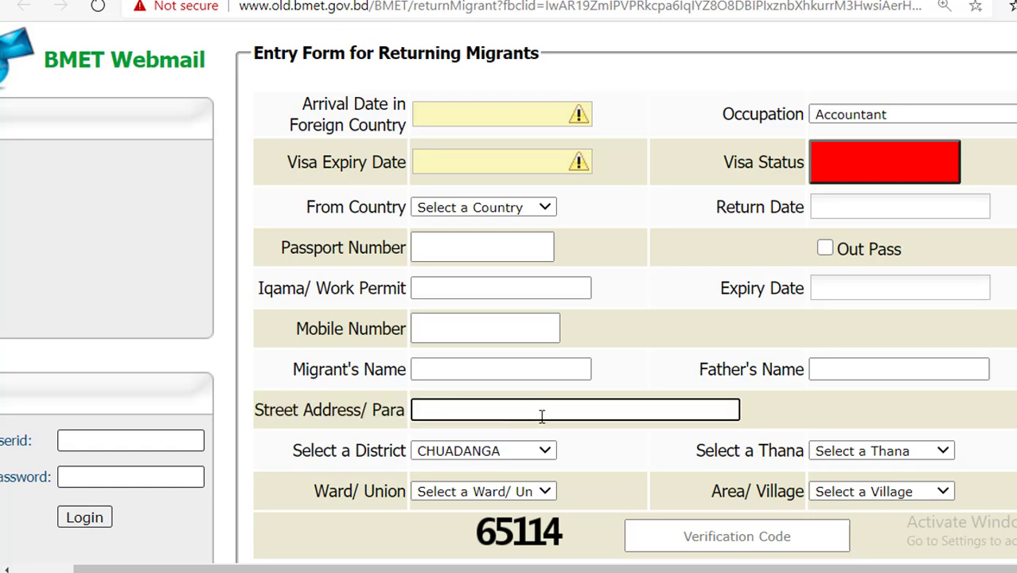
- Set the migrant's district to NARAYANGANJ
click(490, 452)
drag(553, 184, 557, 325)
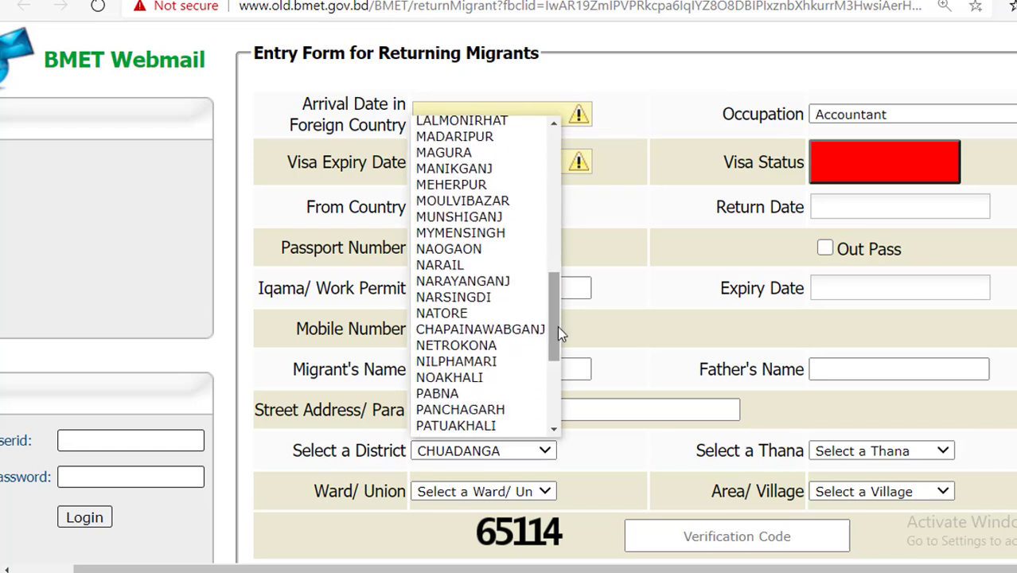
click(462, 278)
- Change the migrant's district to BARISHAL and check the choices for Ward/Union
click(501, 462)
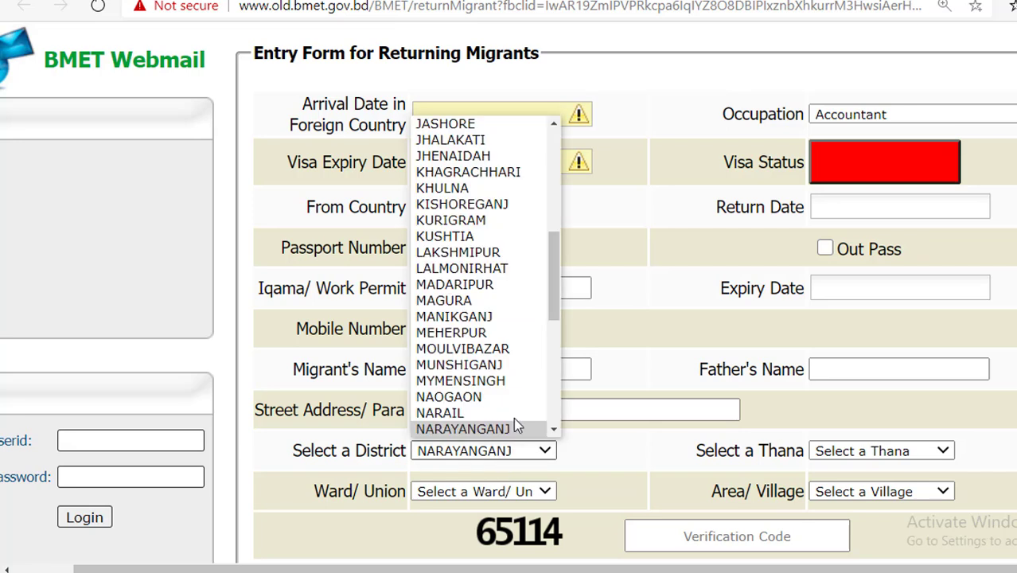
scroll(501, 238, up, 8)
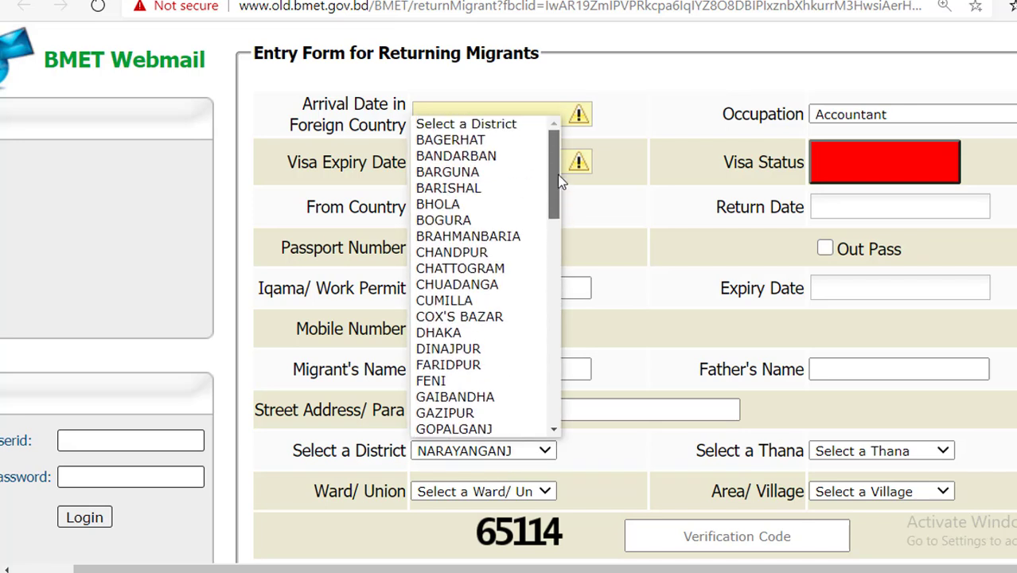
click(484, 188)
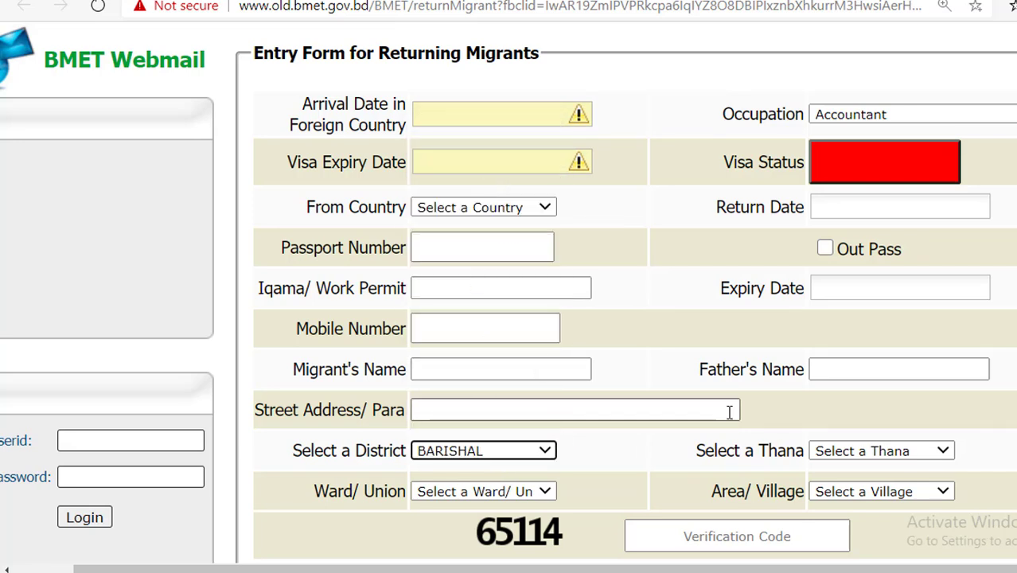
click(428, 494)
click(460, 515)
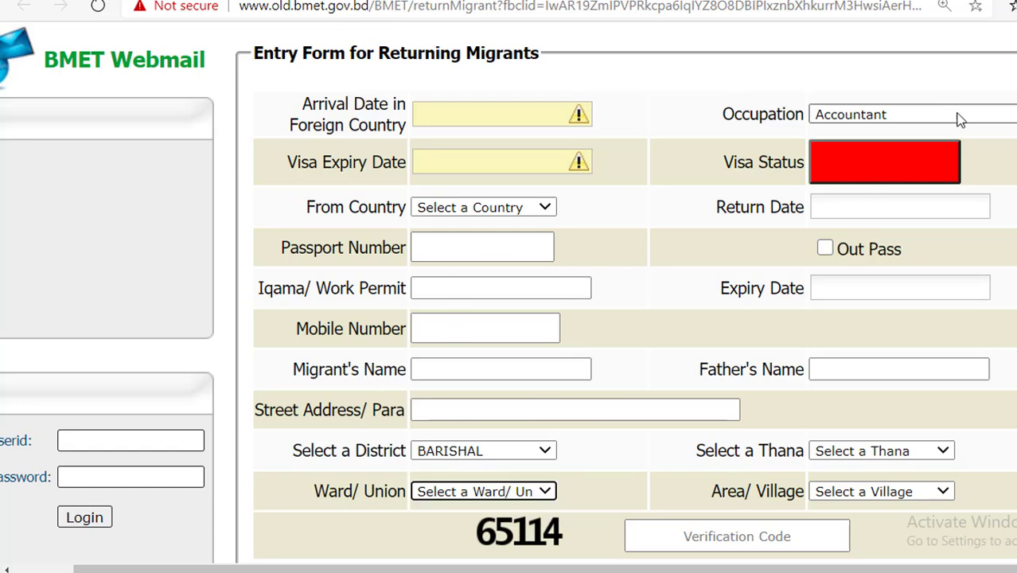
- Look through the Occupation choices down to Other at the end of the list and close it without choosing one
click(854, 113)
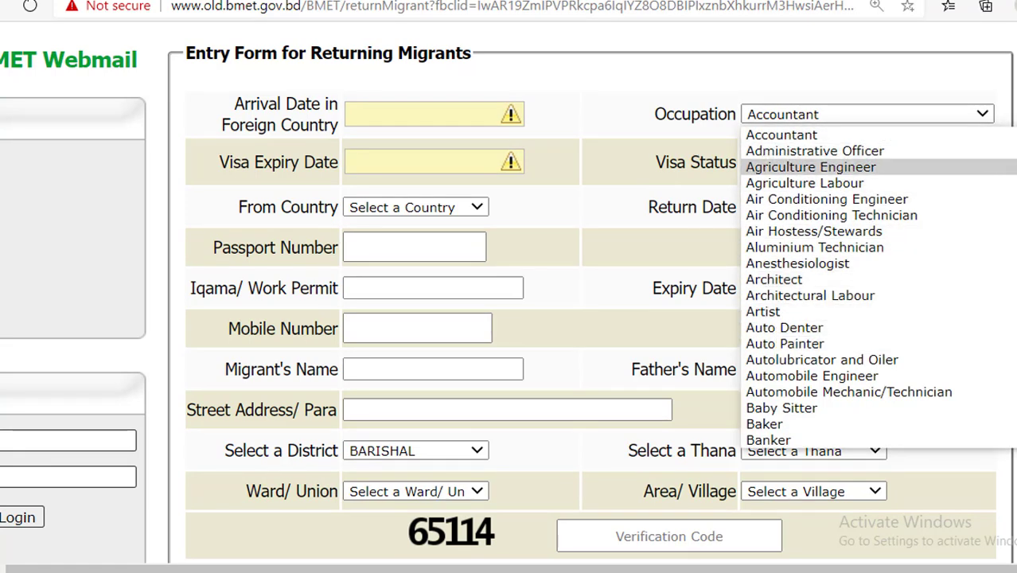
scroll(987, 167, down, 4)
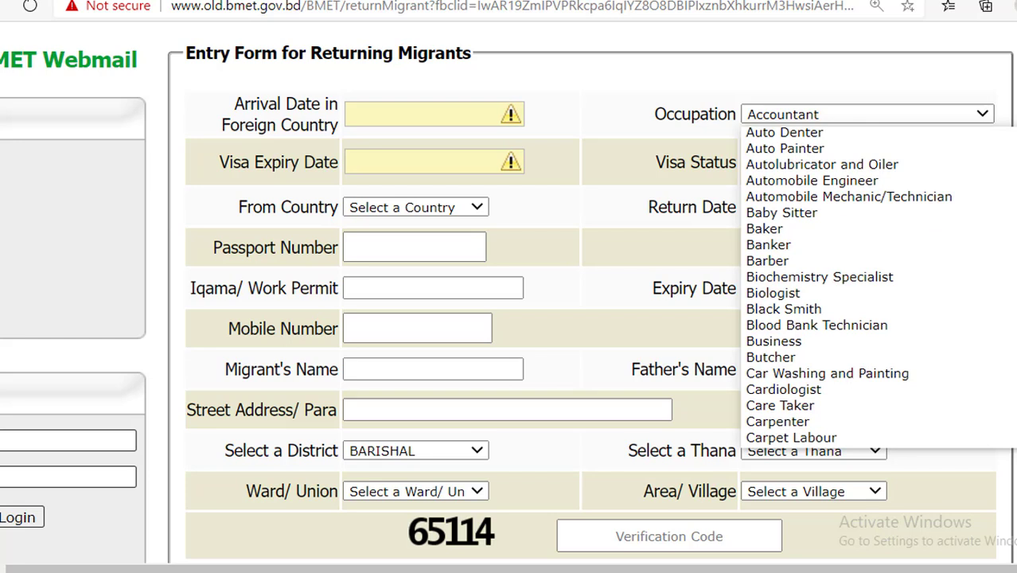
scroll(847, 286, down, 6)
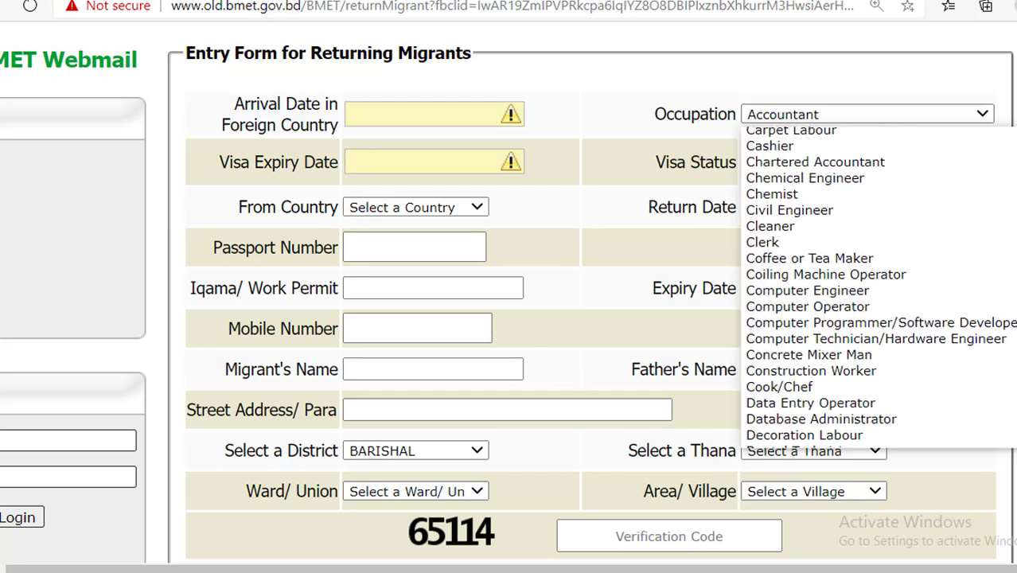
scroll(880, 288, down, 1)
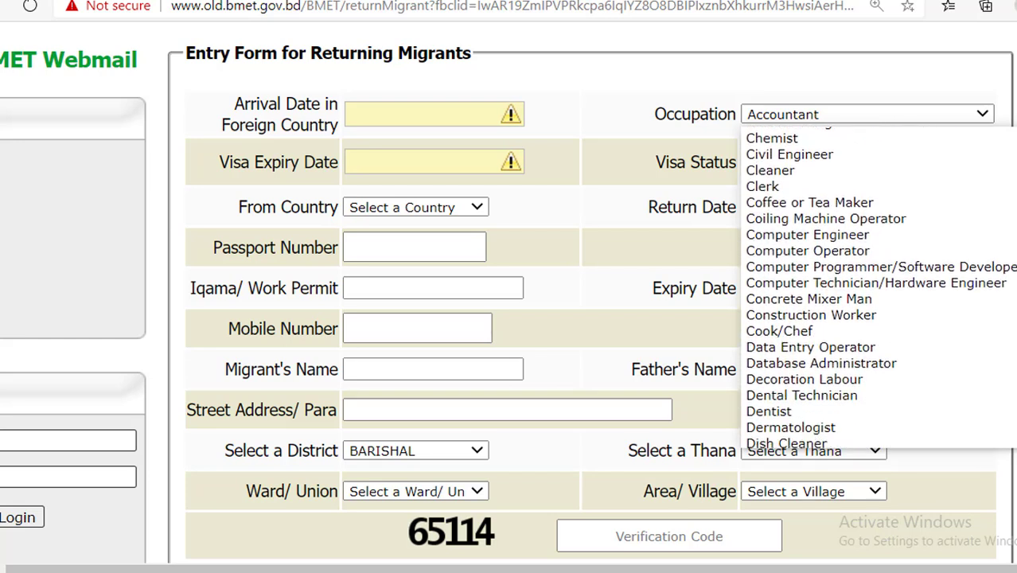
scroll(881, 288, down, 1)
scroll(880, 287, down, 1)
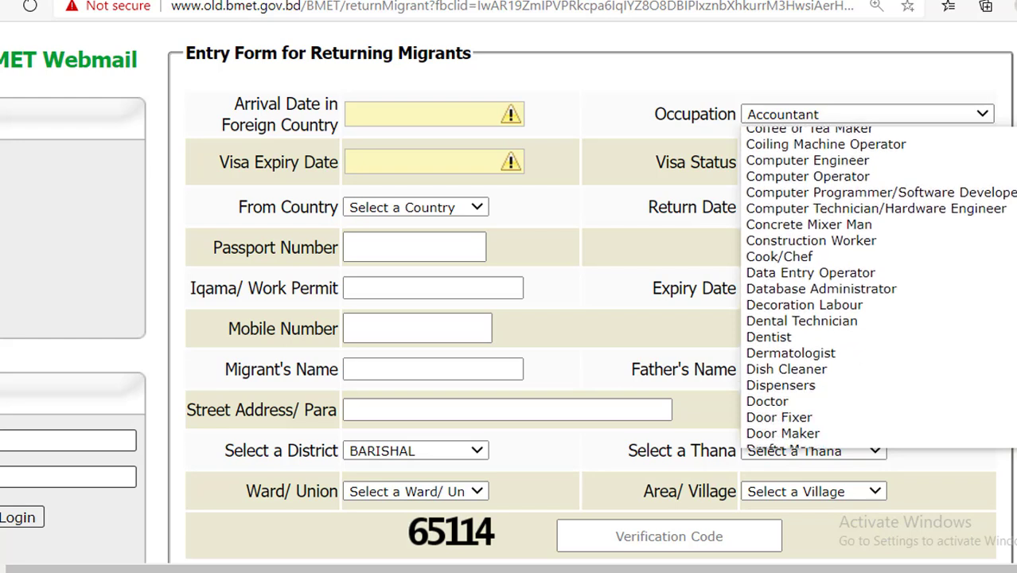
scroll(880, 288, down, 5)
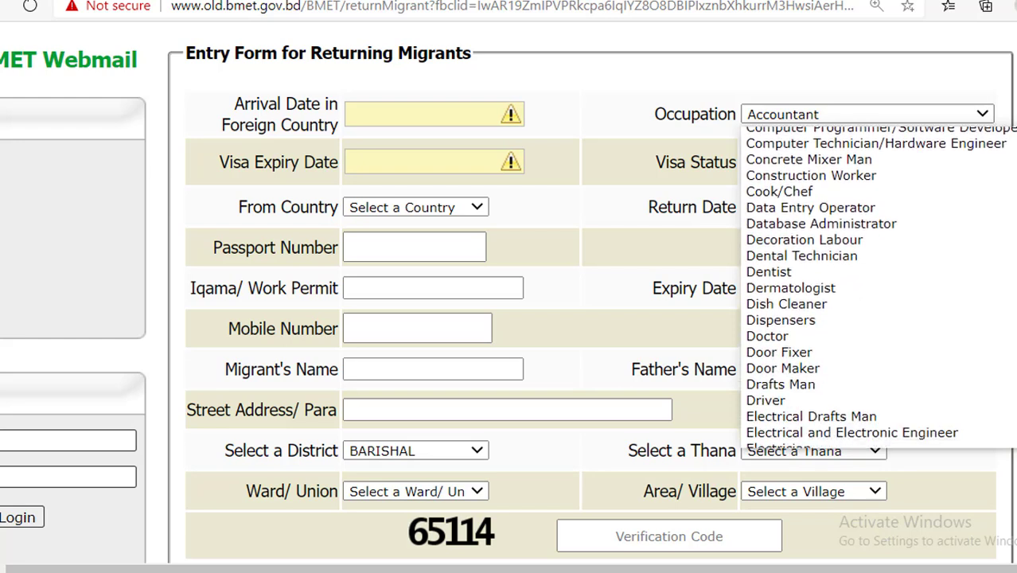
scroll(875, 287, down, 6)
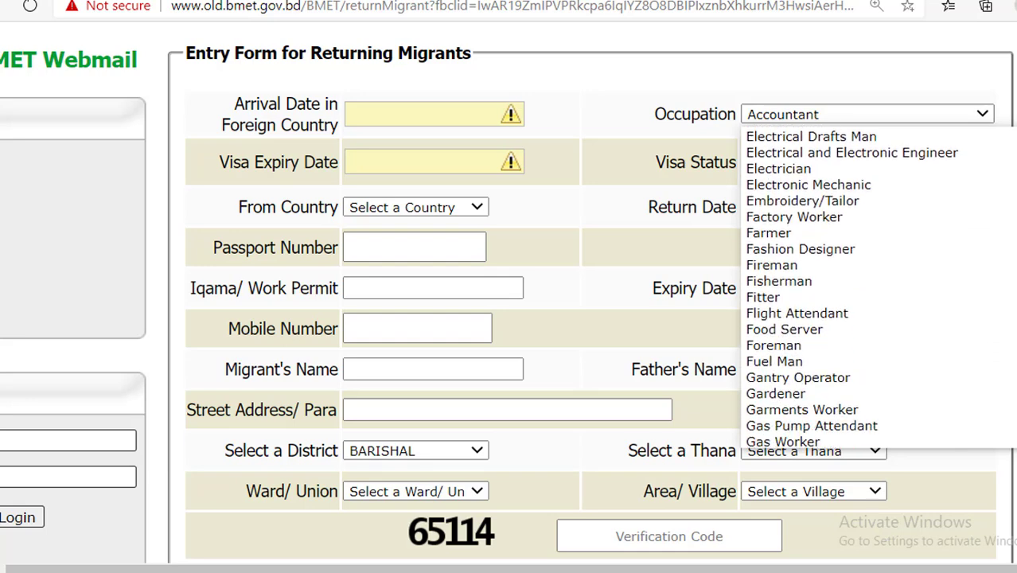
scroll(828, 287, down, 10)
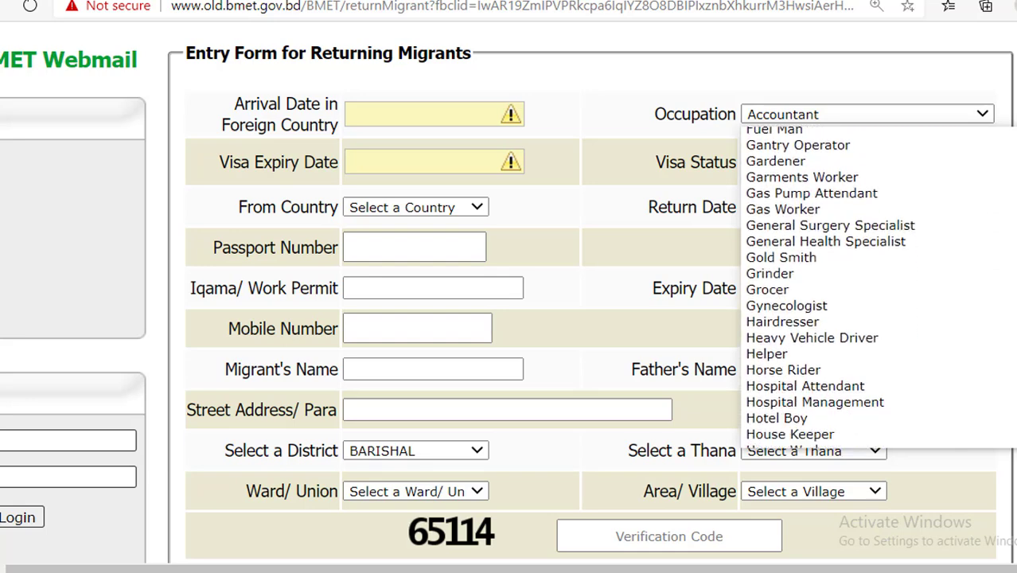
scroll(828, 286, down, 20)
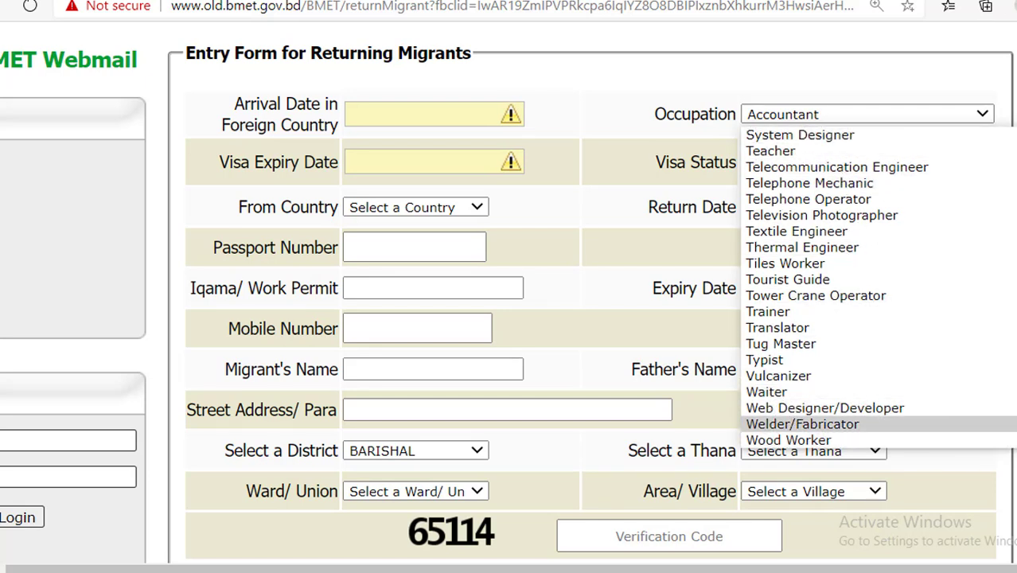
scroll(876, 423, down, 1)
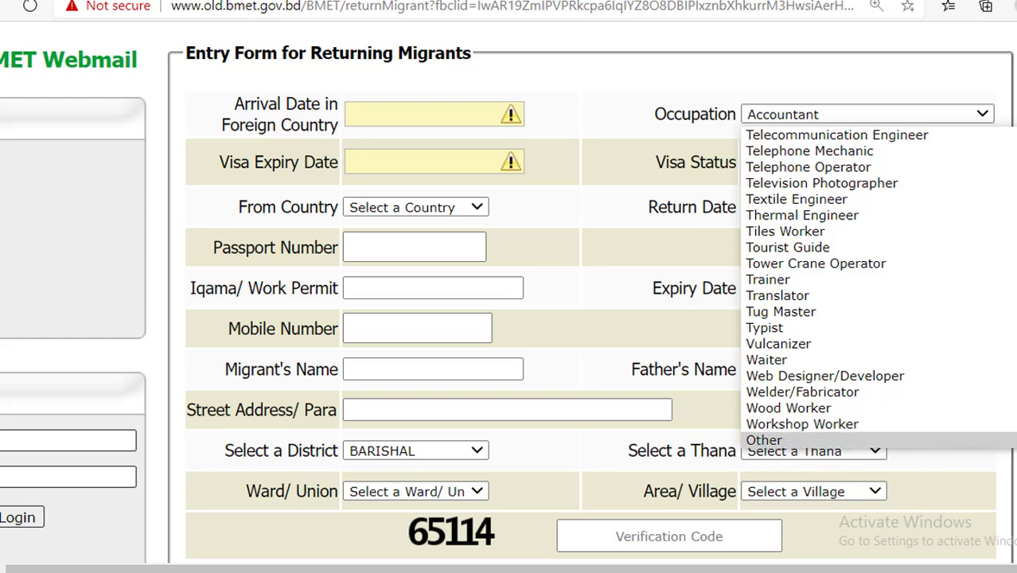
key(Escape)
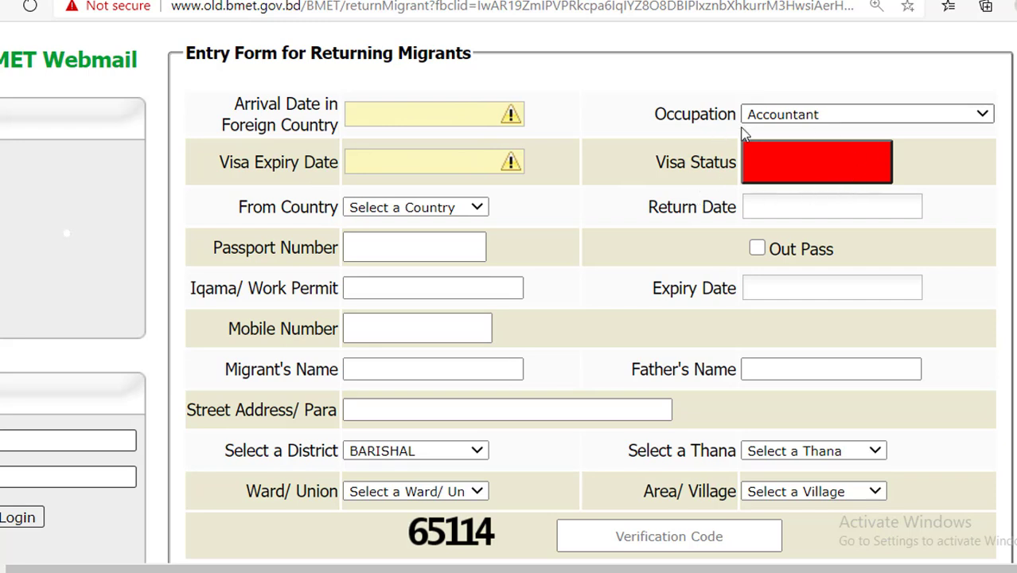
- Review the Visa Status field and the Return Date calendar, closing the calendar without picking a date
click(788, 155)
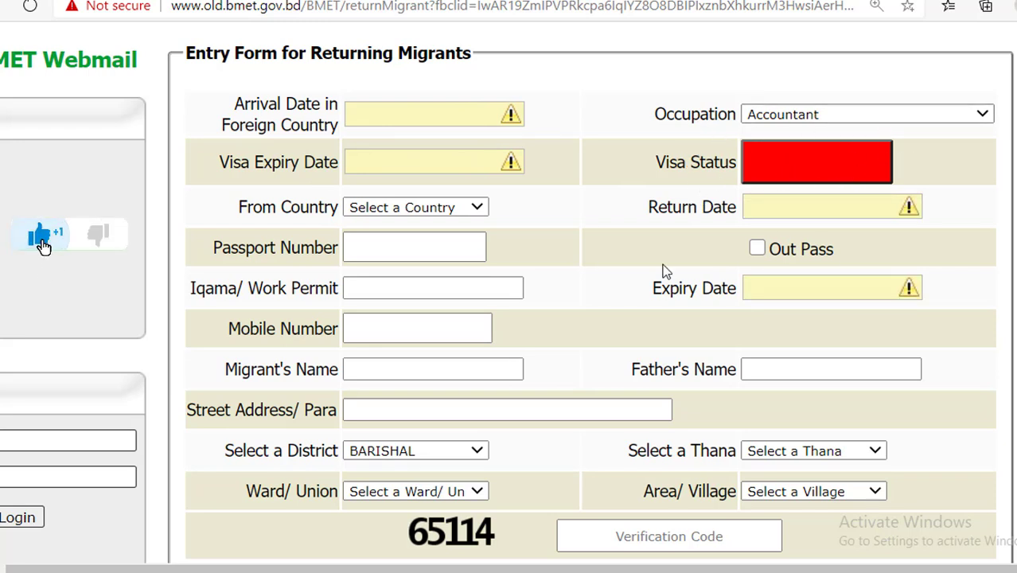
click(820, 210)
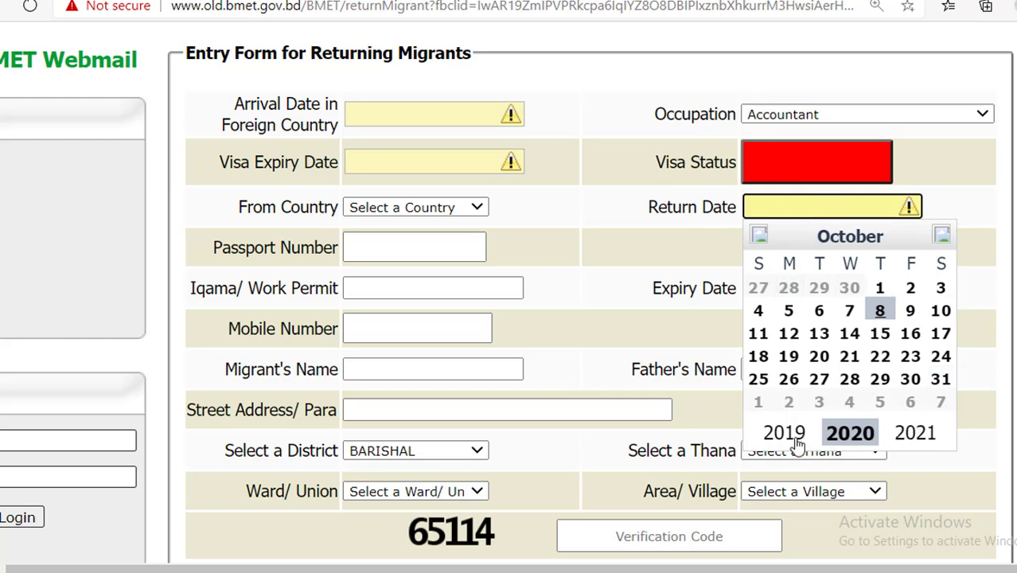
click(710, 244)
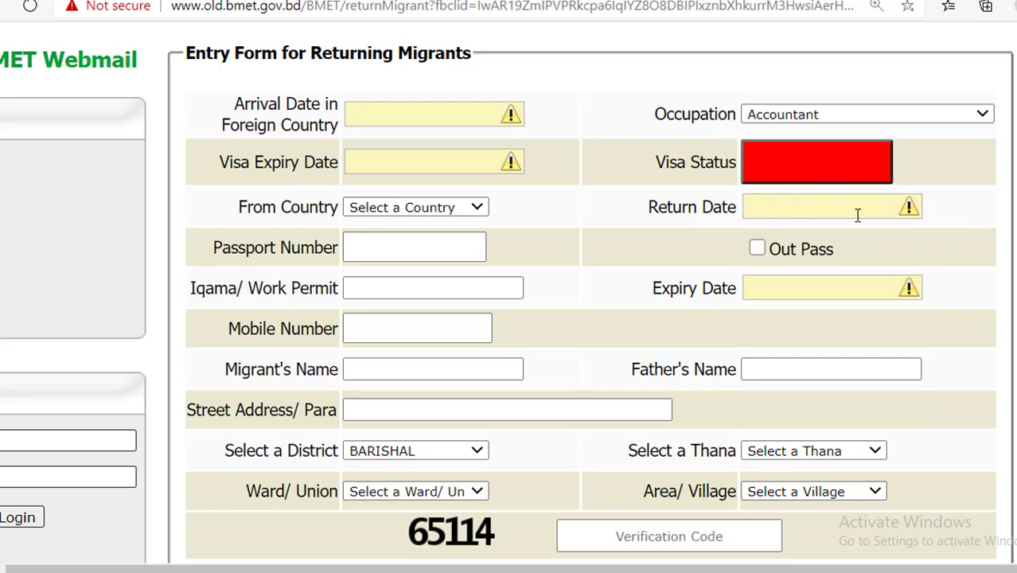
- Toggle the Out Pass option to examine the Out Pass ID and Out Pass Date fields, leaving the option unticked
click(759, 252)
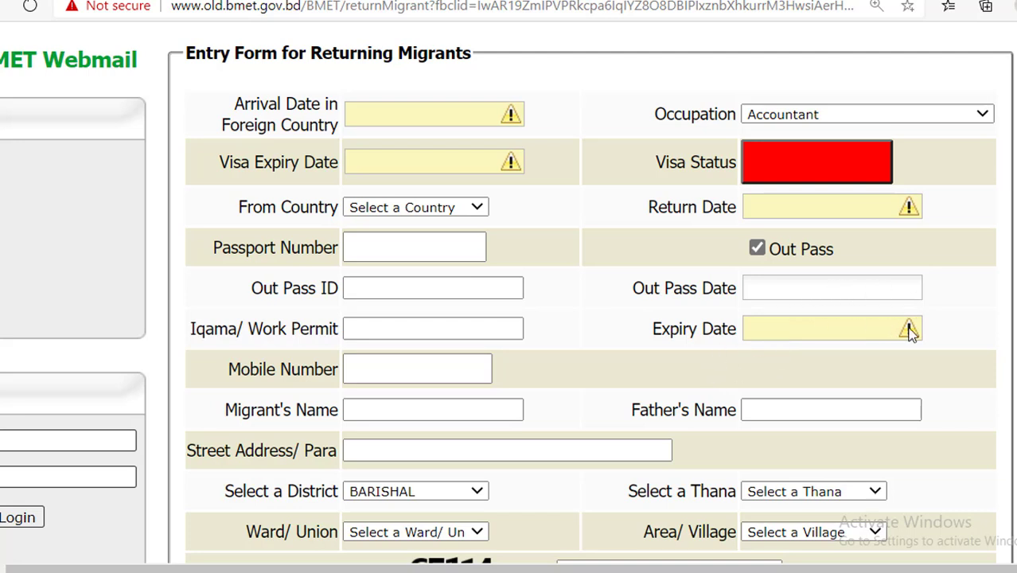
click(758, 248)
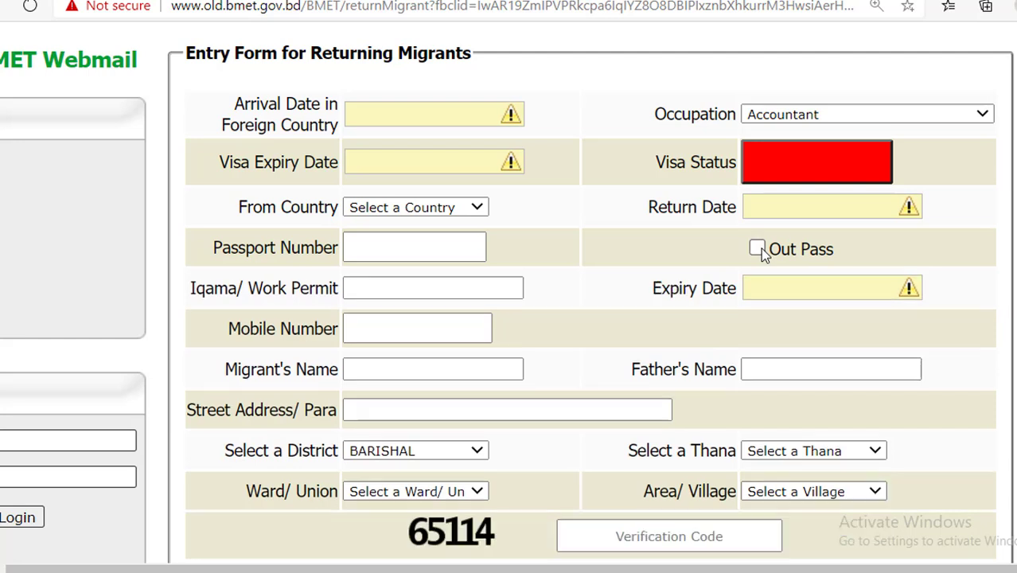
click(758, 248)
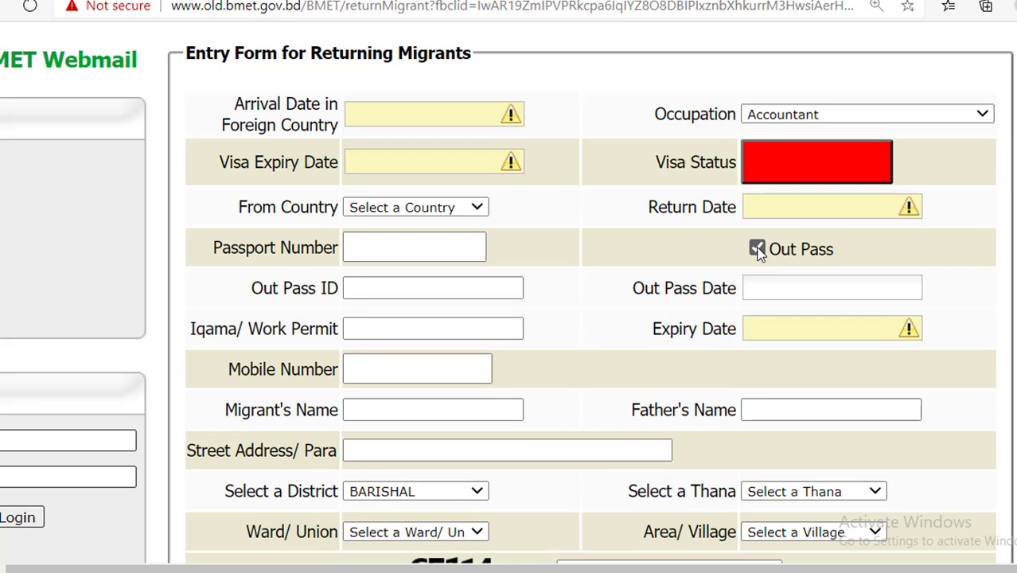
click(757, 249)
click(757, 249)
click(369, 291)
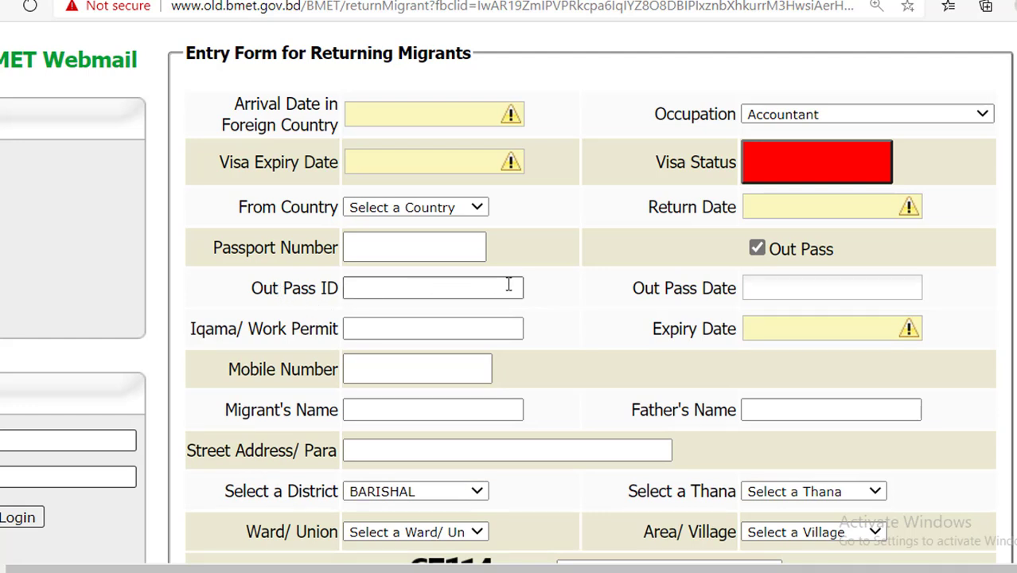
click(756, 250)
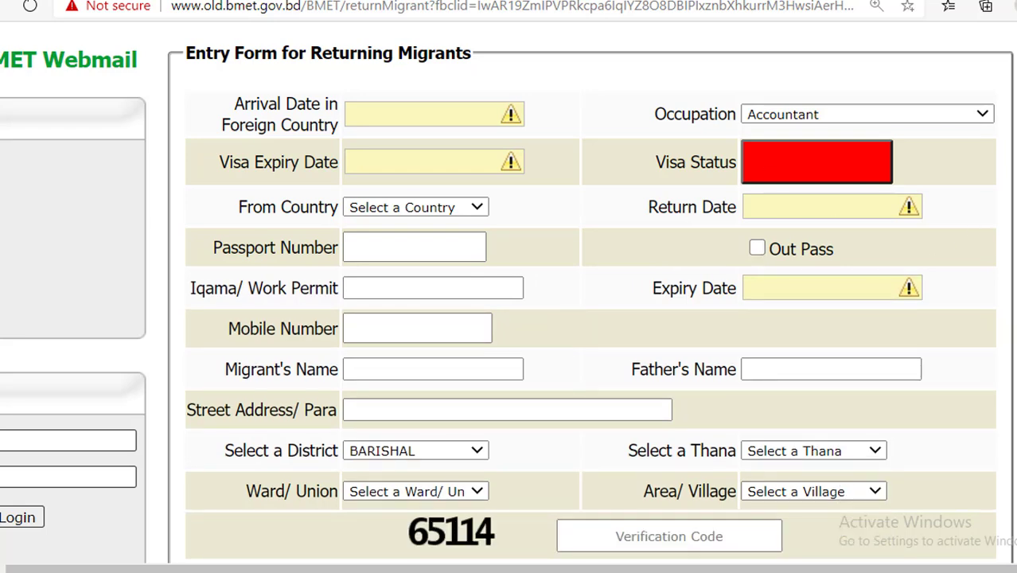
- Review the Father's Name field and check the choices for Thana and Area/Village without filling anything in
scroll(510, 318, down, 2)
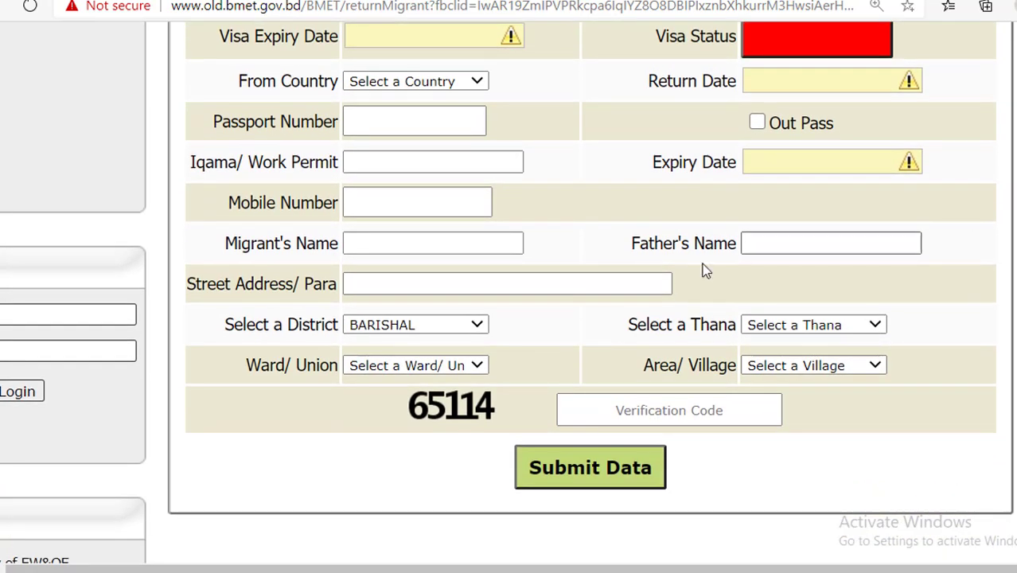
click(819, 250)
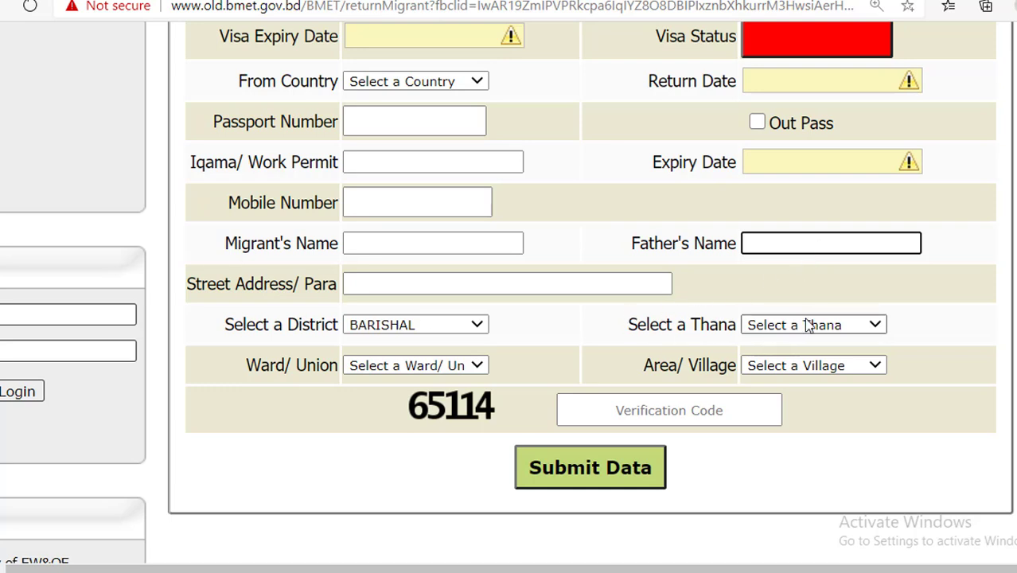
click(835, 326)
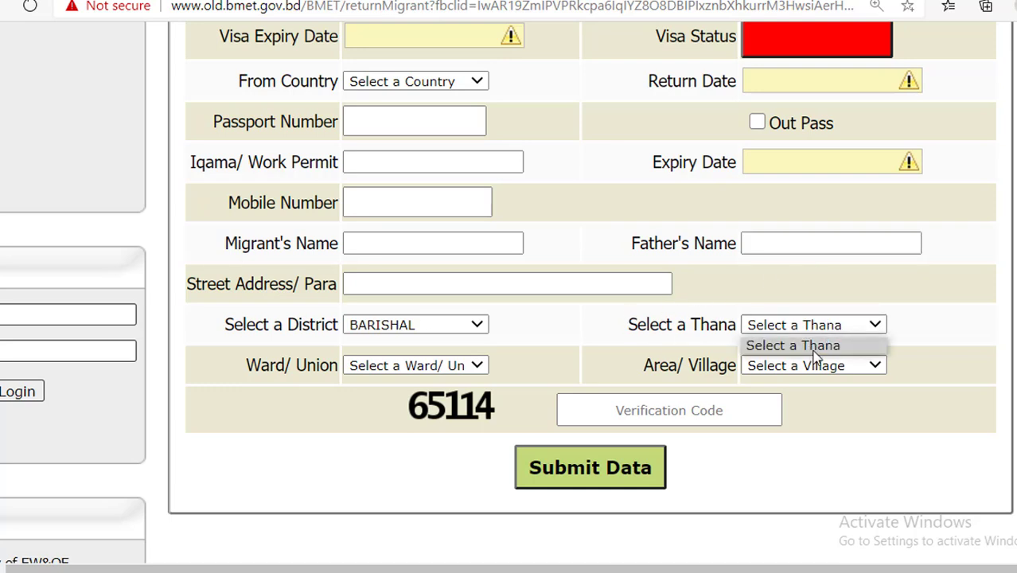
click(828, 347)
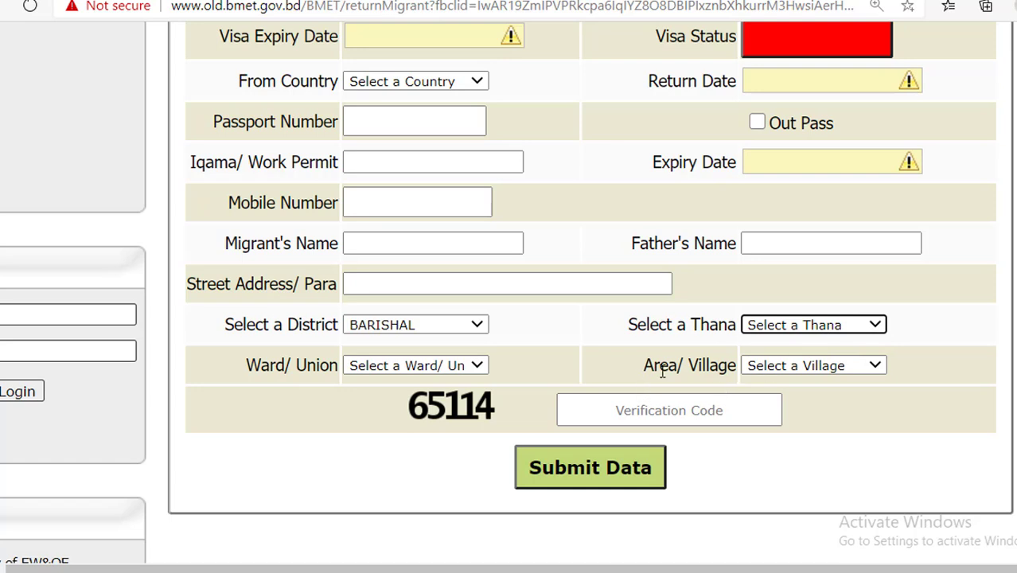
click(836, 366)
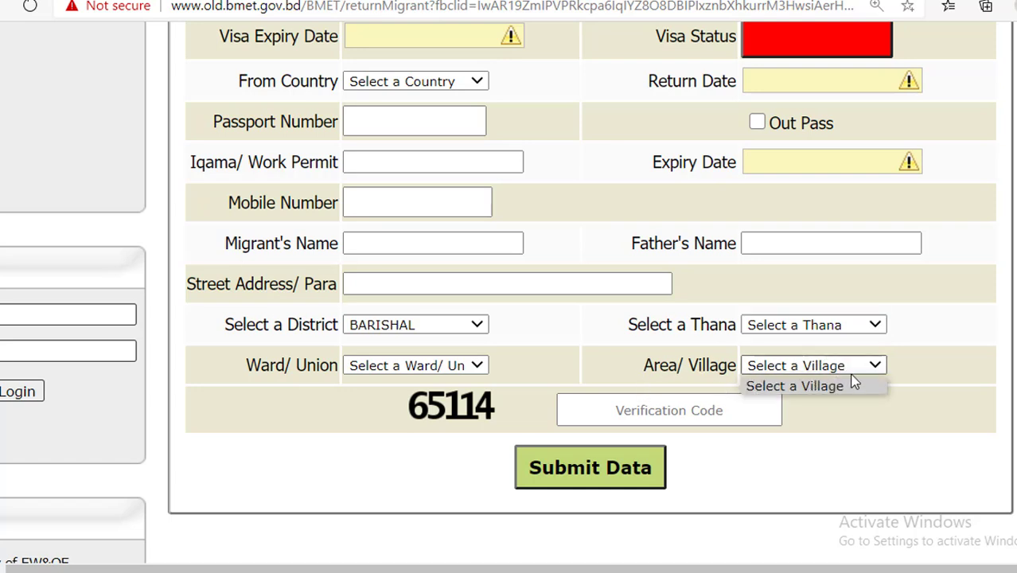
click(854, 383)
- Review the verification code entry and data submission at the end of the form without entering a code
scroll(871, 396, up, 1)
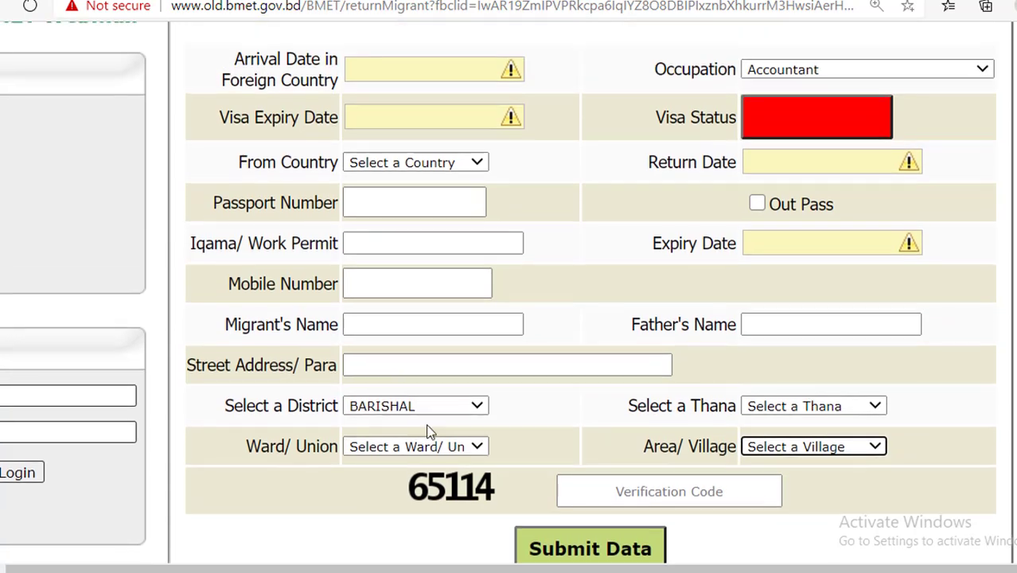
drag(517, 487, 669, 491)
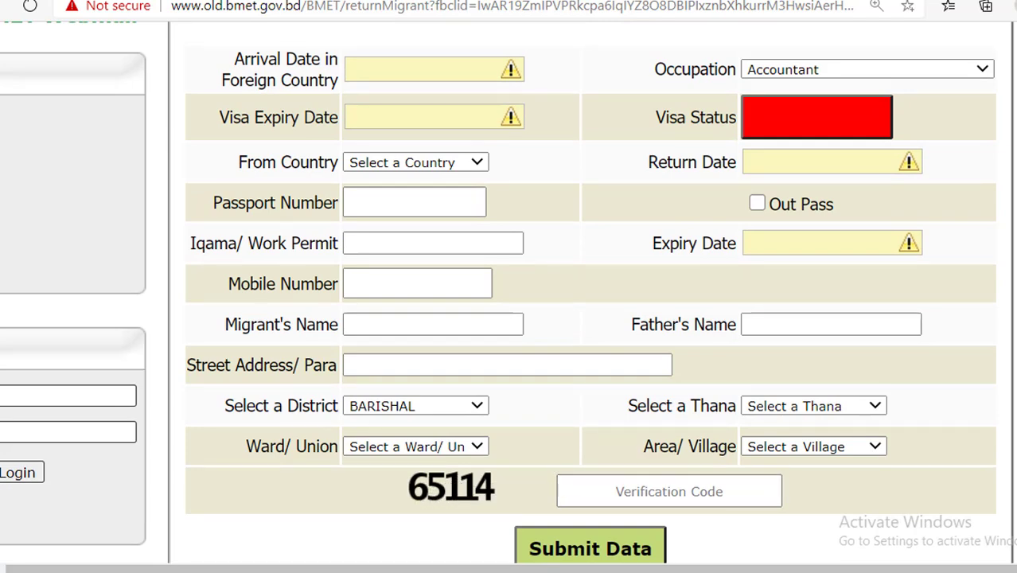
scroll(965, 251, down, 2)
click(657, 375)
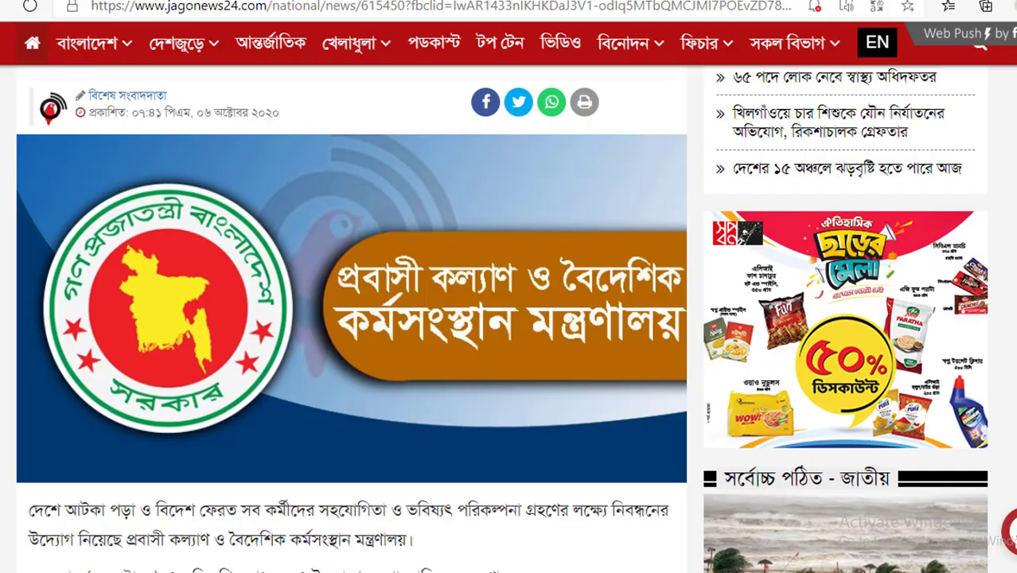
- Read the jagonews24.com article on registering stranded and returning workers and highlight the sentence about the ministry's registration initiative
scroll(502, 319, down, 2)
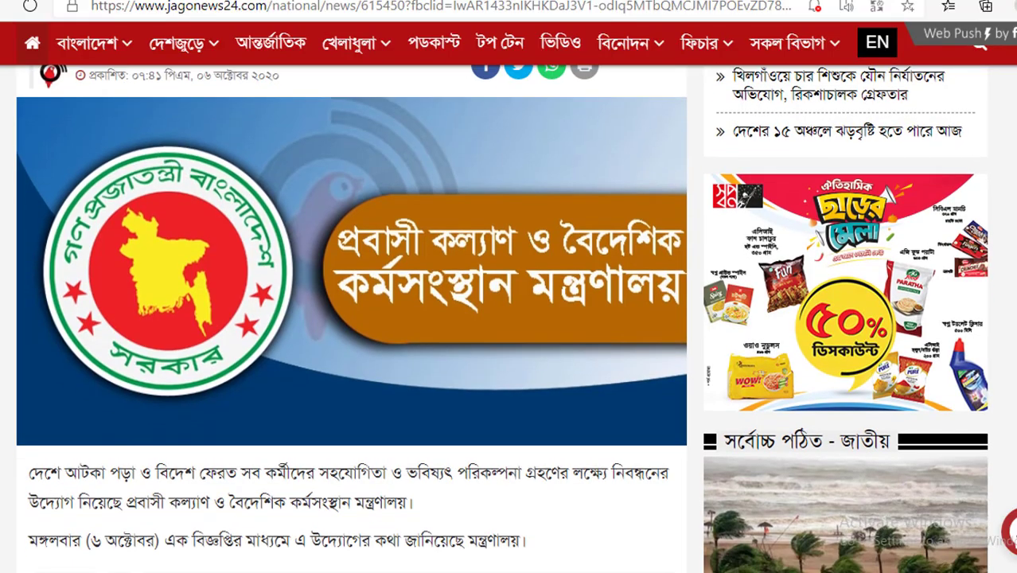
scroll(502, 318, up, 3)
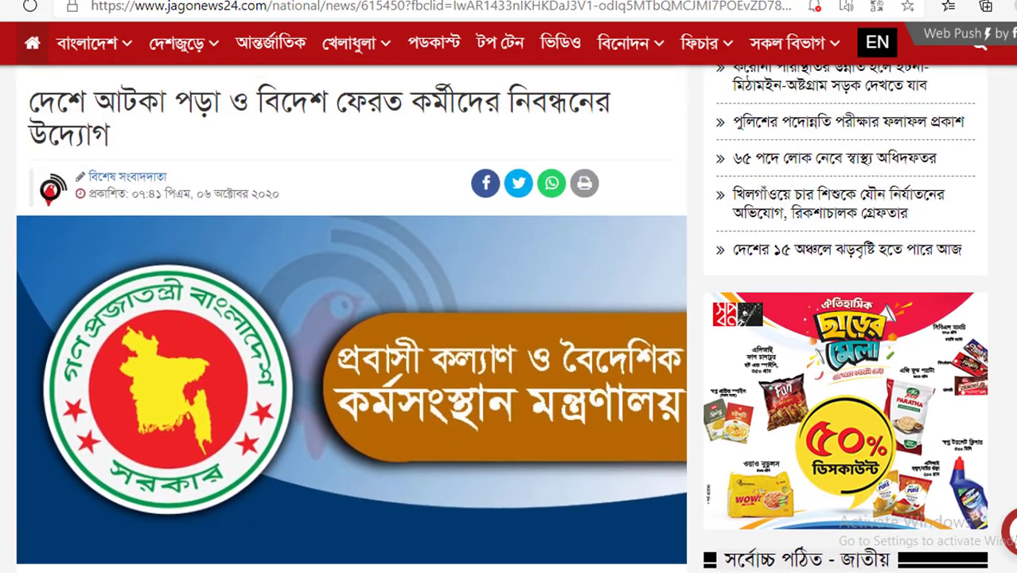
scroll(509, 319, up, 1)
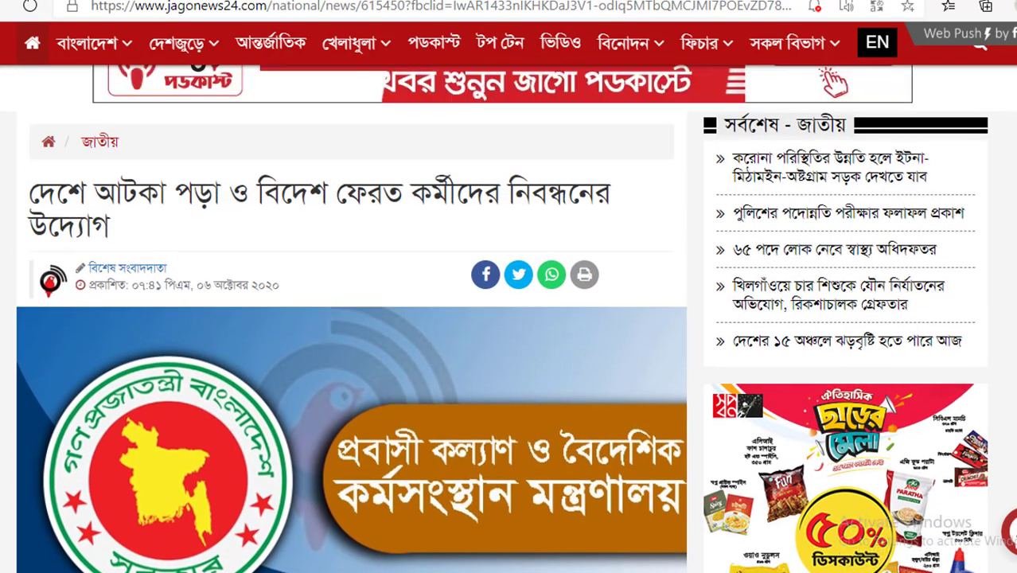
scroll(510, 319, down, 4)
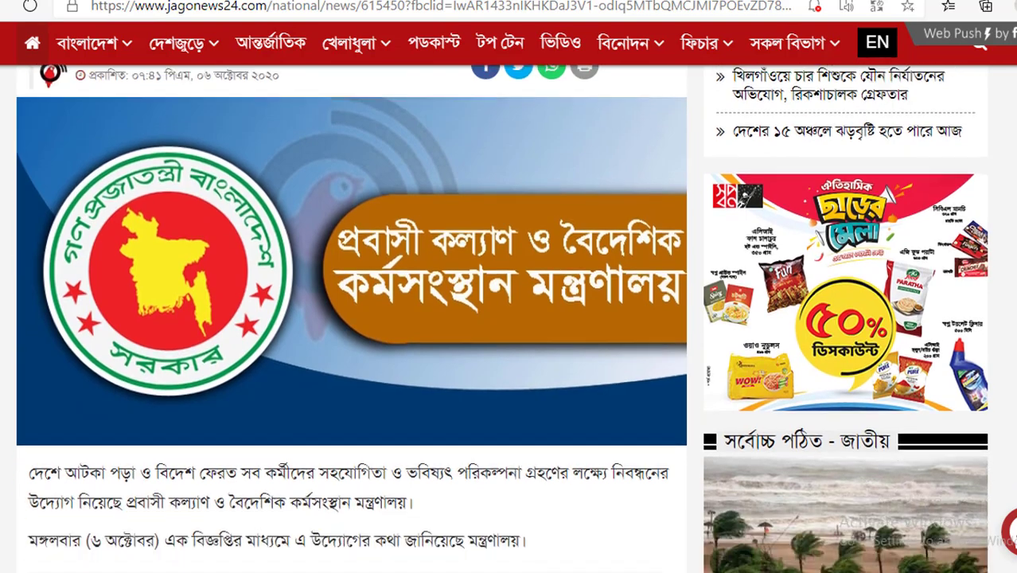
scroll(510, 319, down, 3)
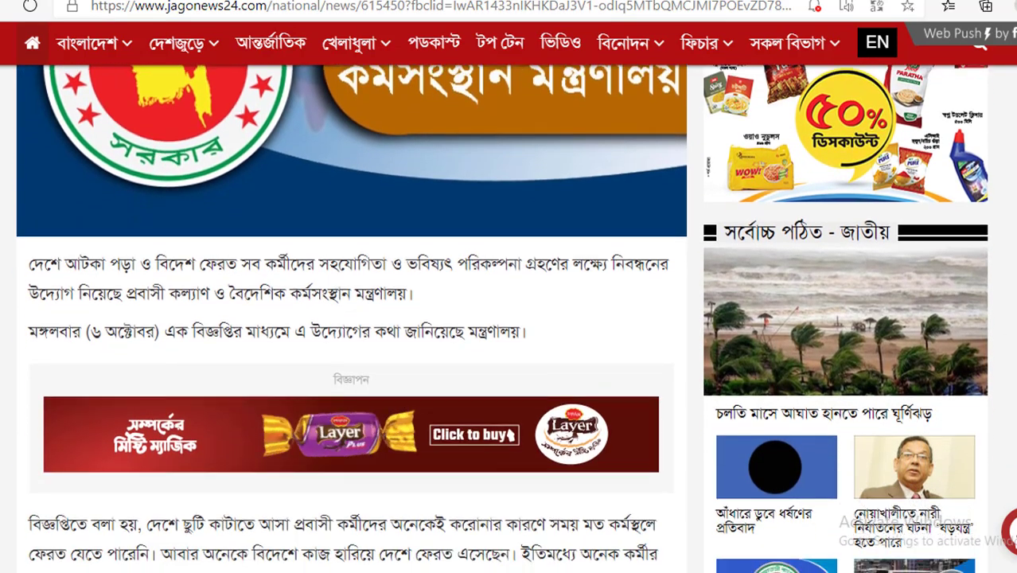
scroll(347, 46, down, 3)
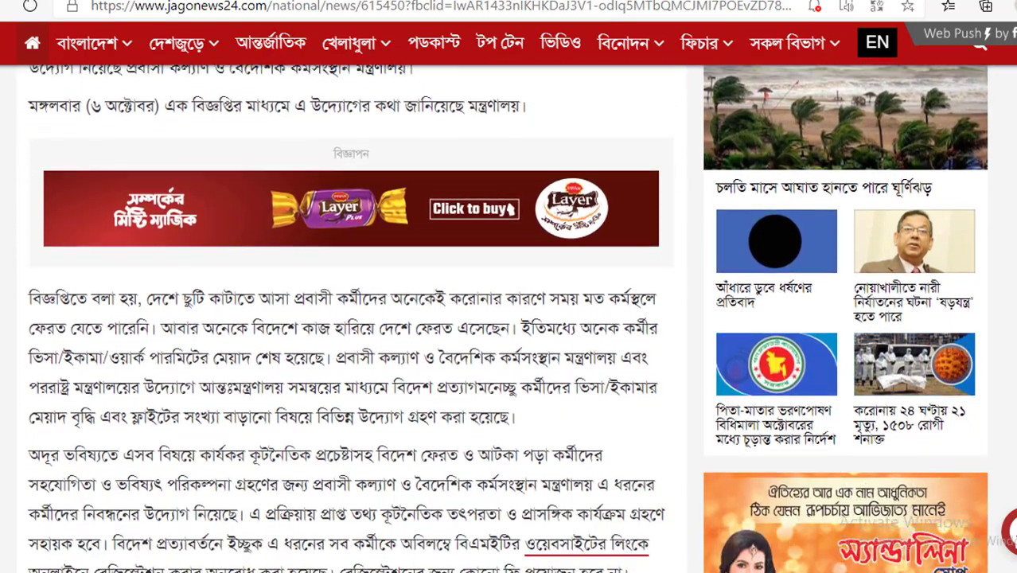
scroll(348, 45, down, 1)
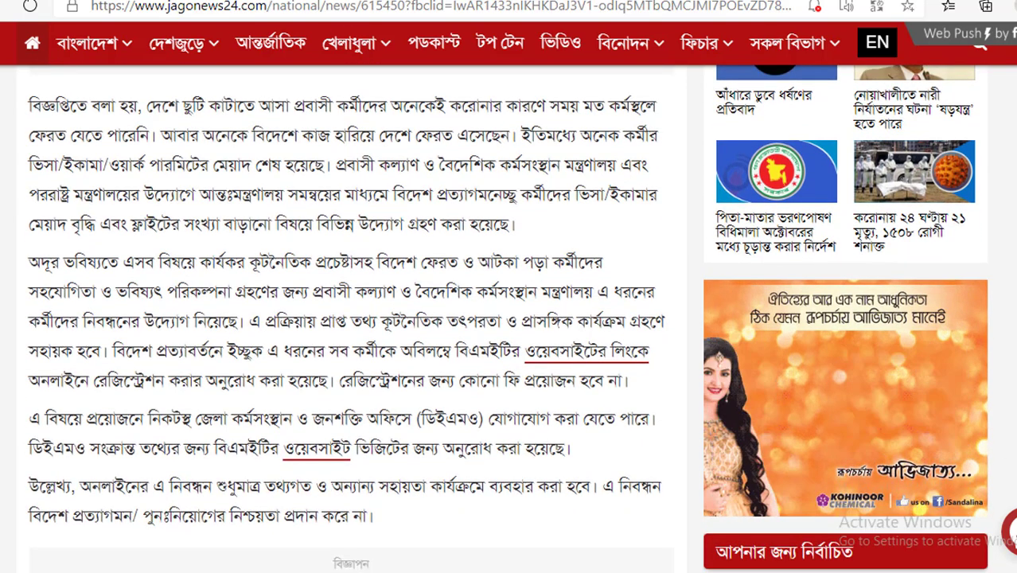
scroll(31, 240, down, 1)
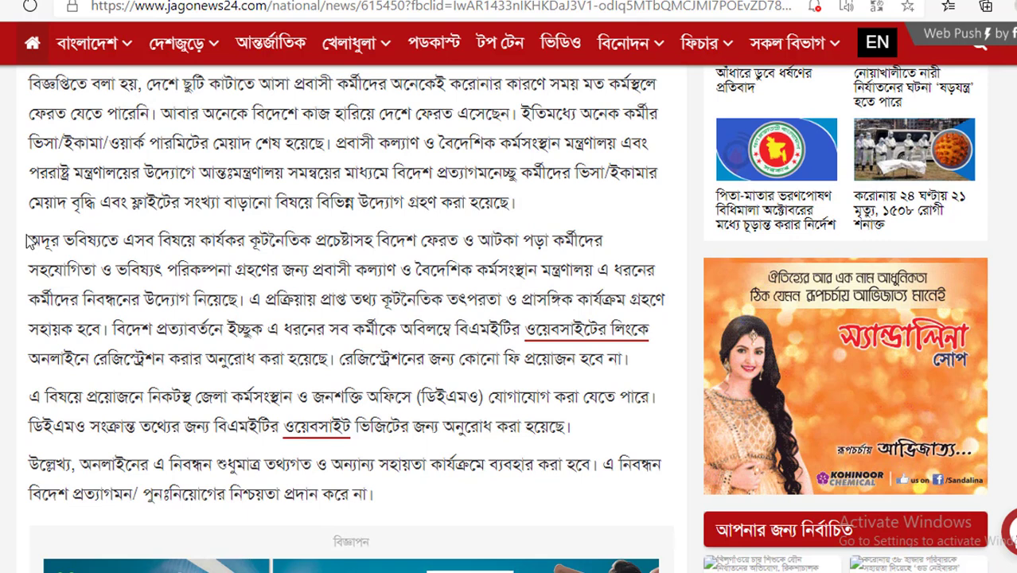
drag(31, 240, 244, 300)
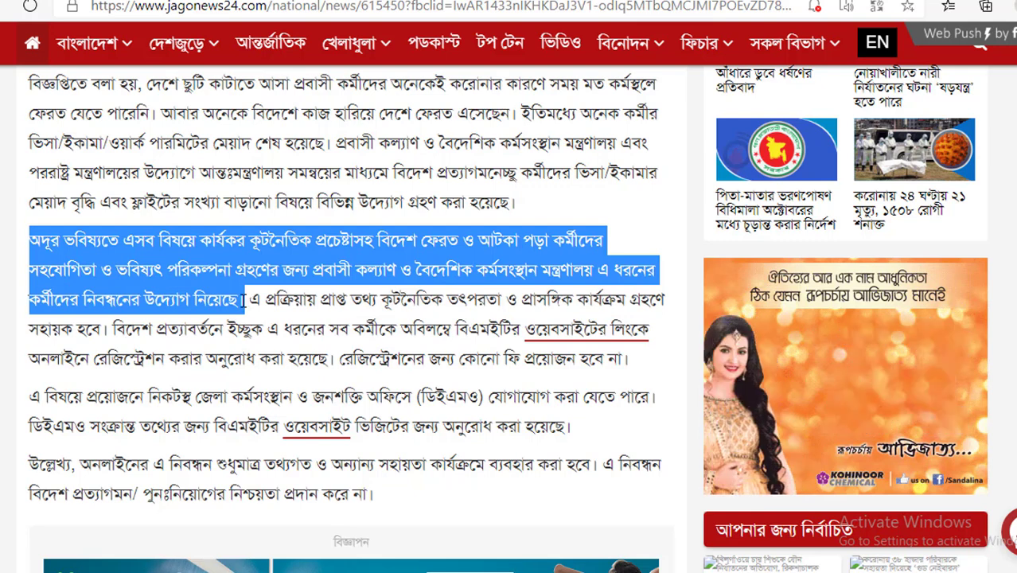